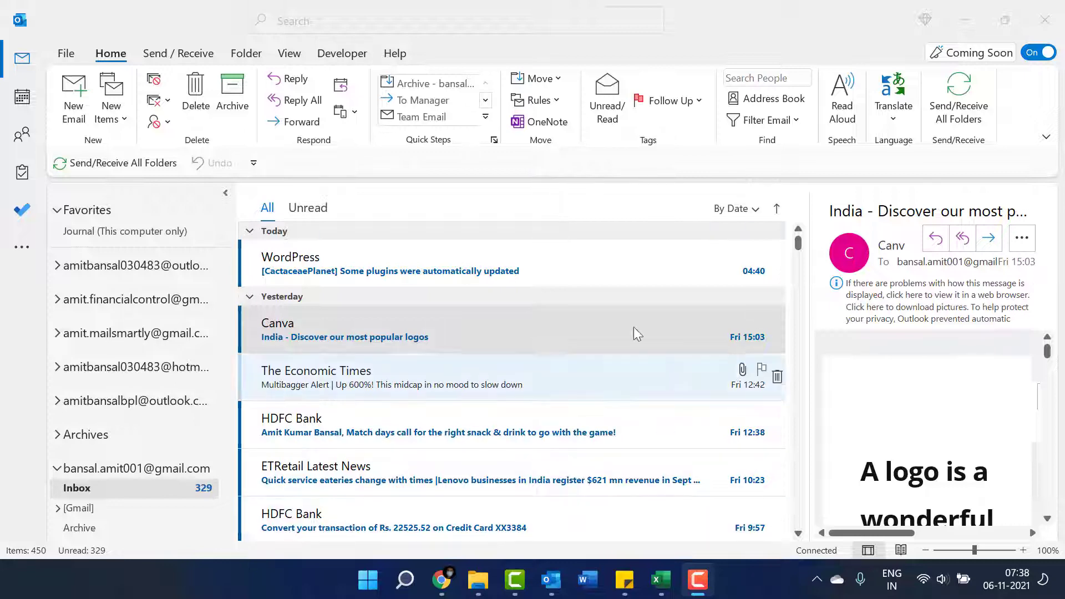
# Switch to the Excel contact list and check the First Name, Middle Name, Last Name and E-mail Address headers in A1–D1.
pyautogui.click(661, 589)
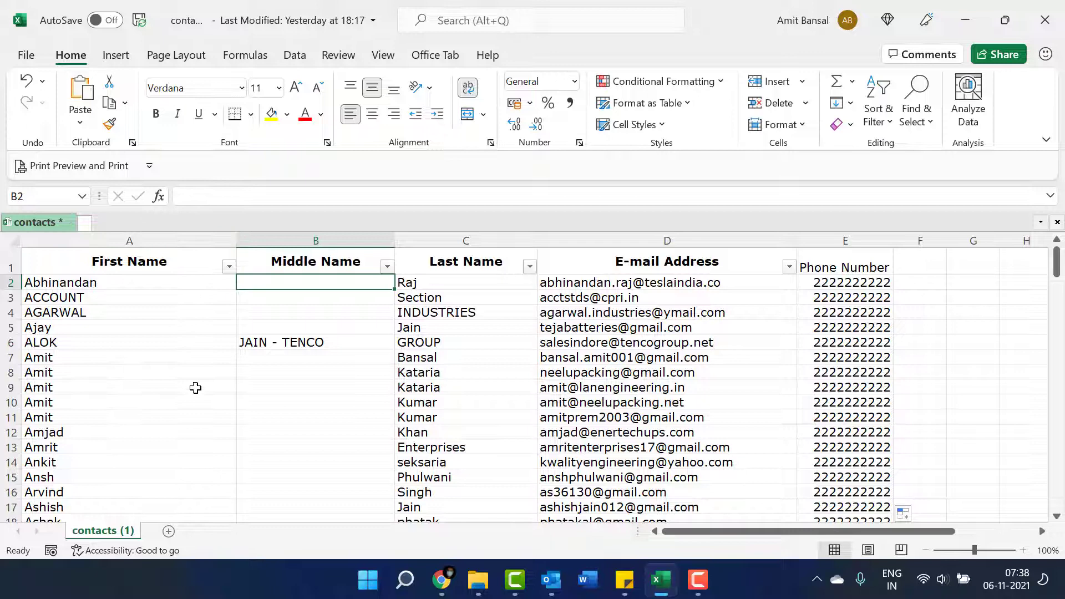
pyautogui.click(165, 265)
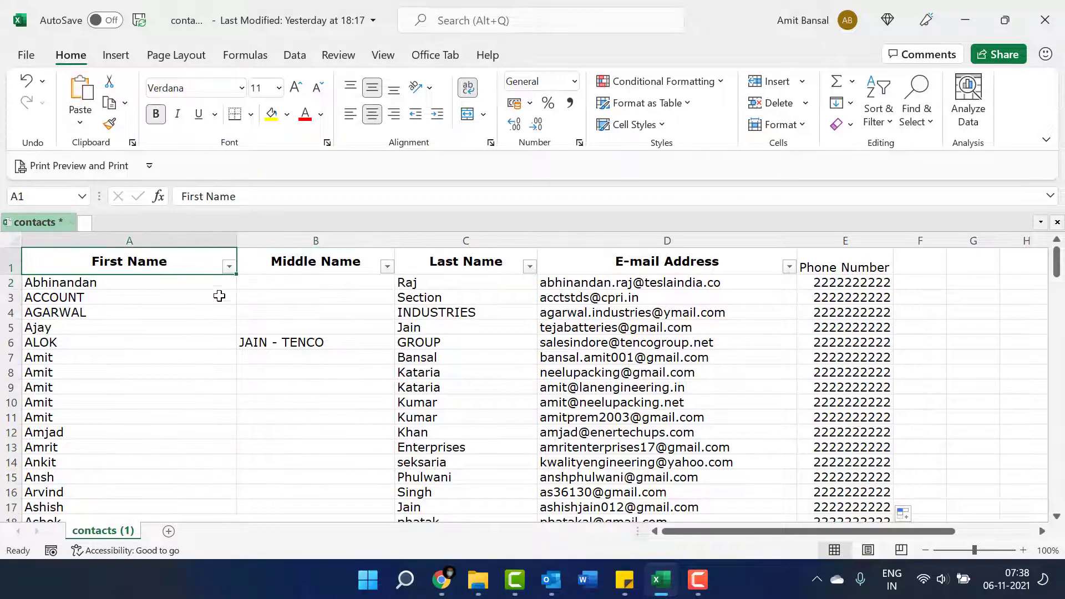
pyautogui.click(292, 267)
pyautogui.click(451, 263)
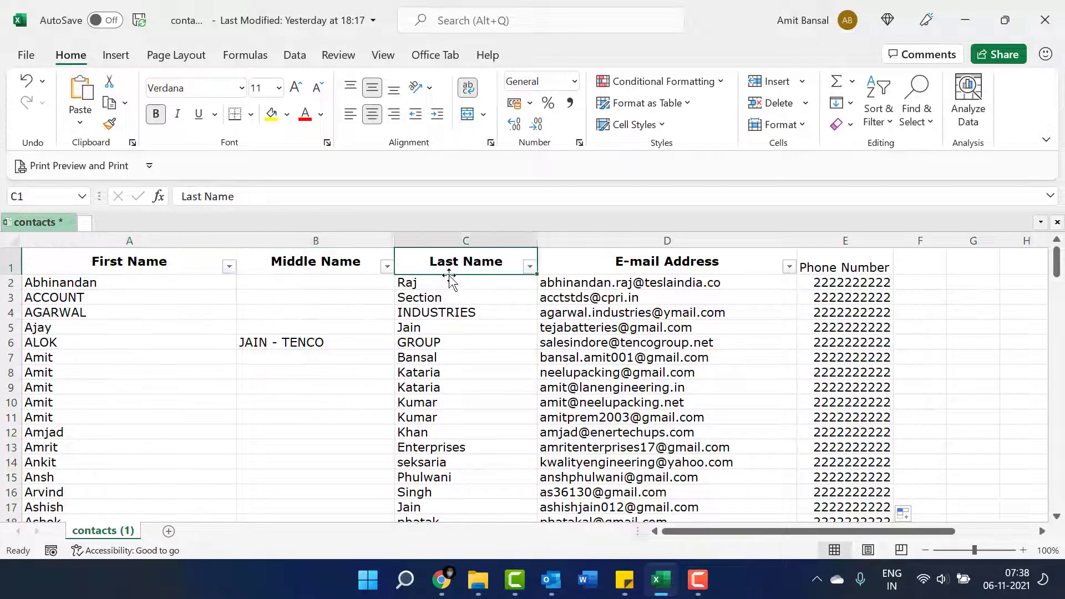
pyautogui.click(630, 258)
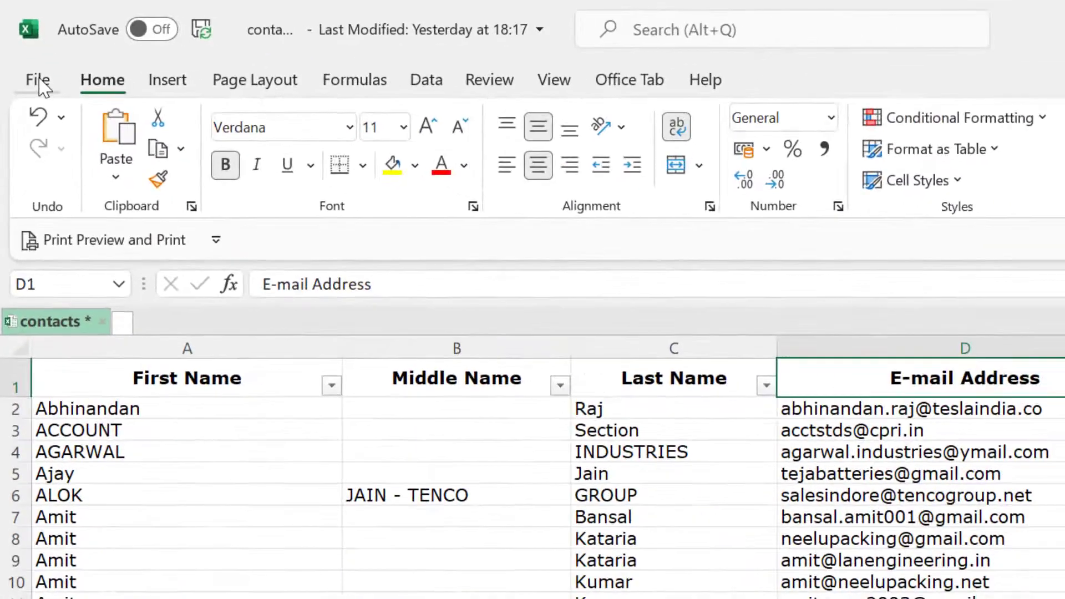
# Save the workbook on the Desktop as 'contacts need to added in outlook' in CSV (Comma delimited) format.
pyautogui.click(60, 131)
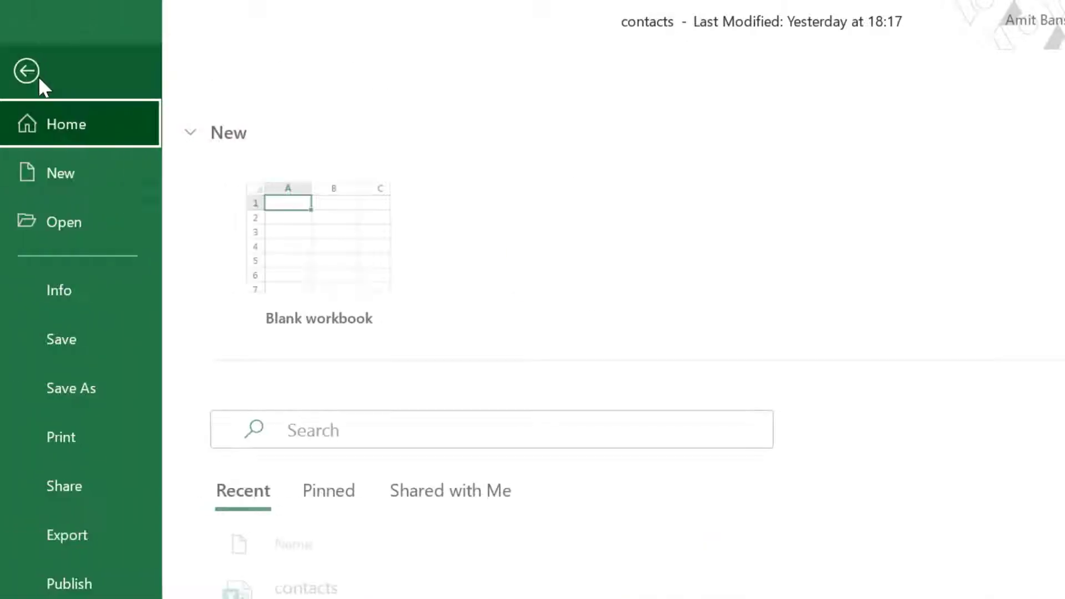
pyautogui.click(95, 391)
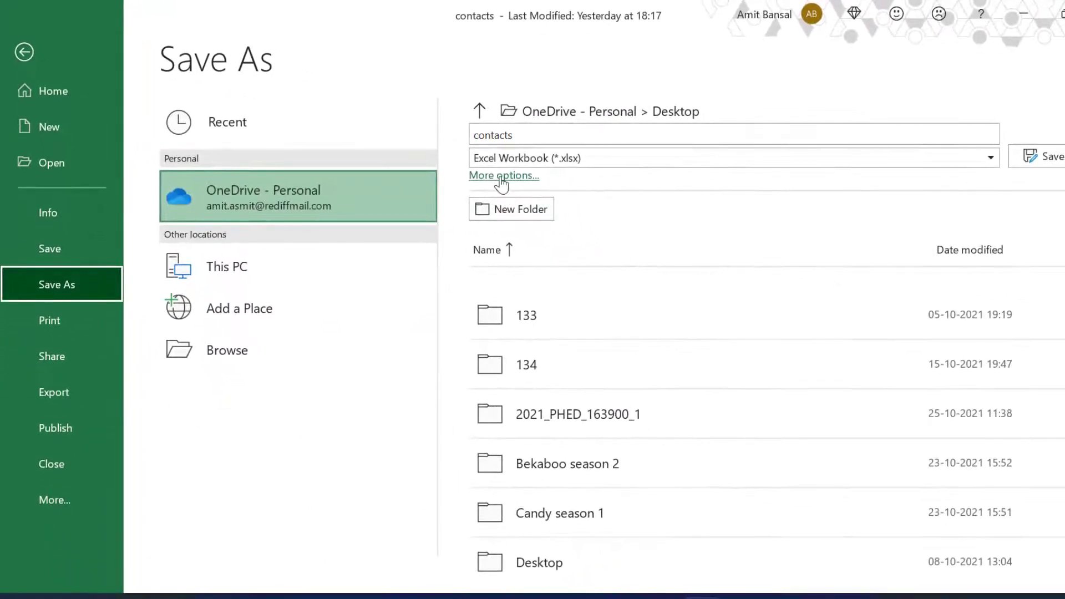
pyautogui.click(478, 176)
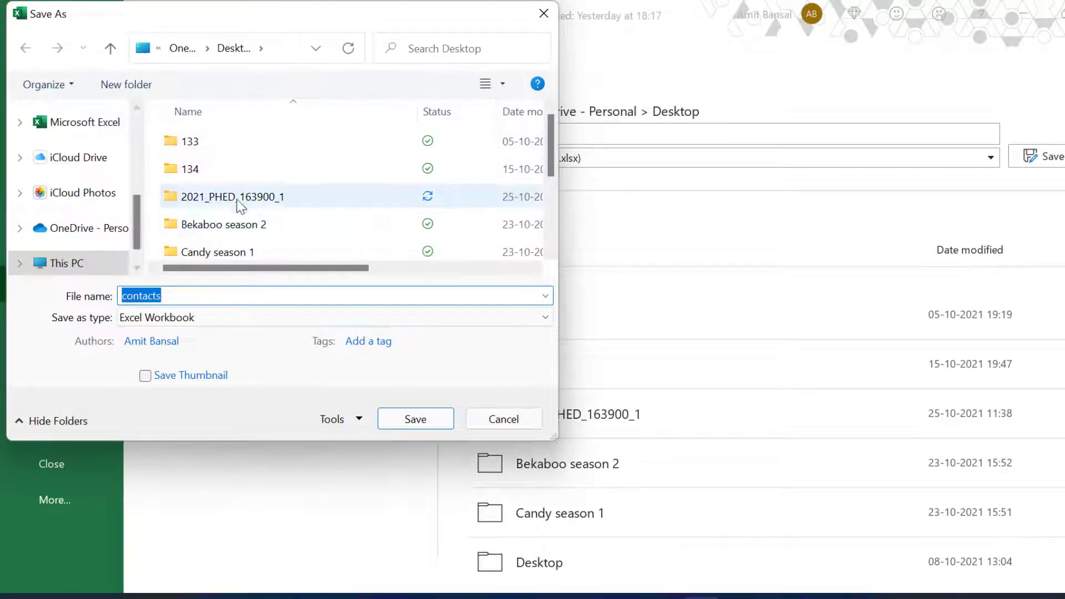
pyautogui.scroll(5, 83, 167)
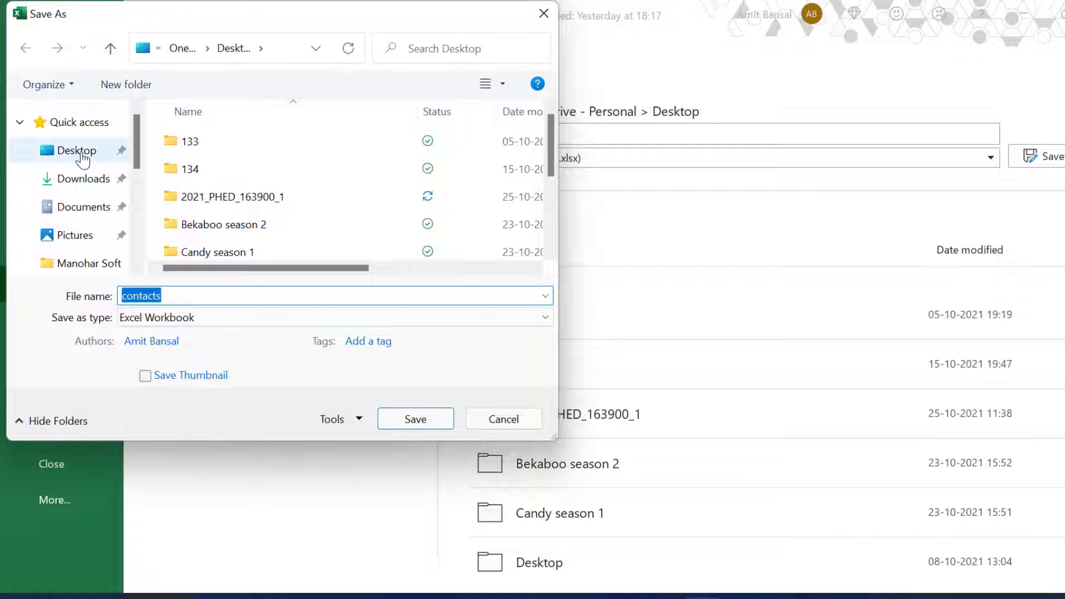
pyautogui.click(78, 155)
pyautogui.click(184, 295)
pyautogui.click(184, 294)
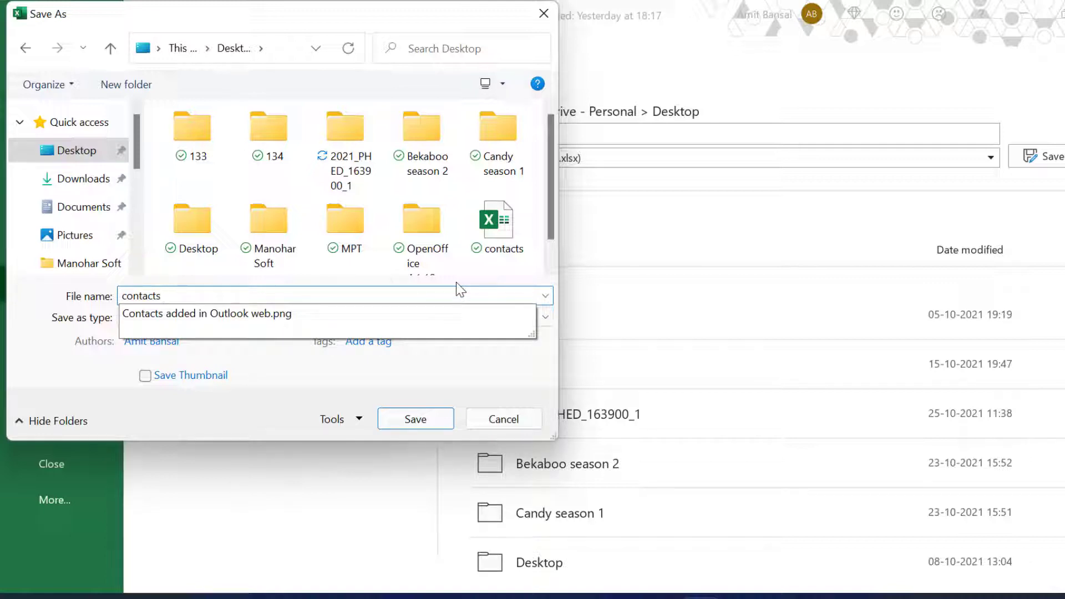
pyautogui.write('need to')
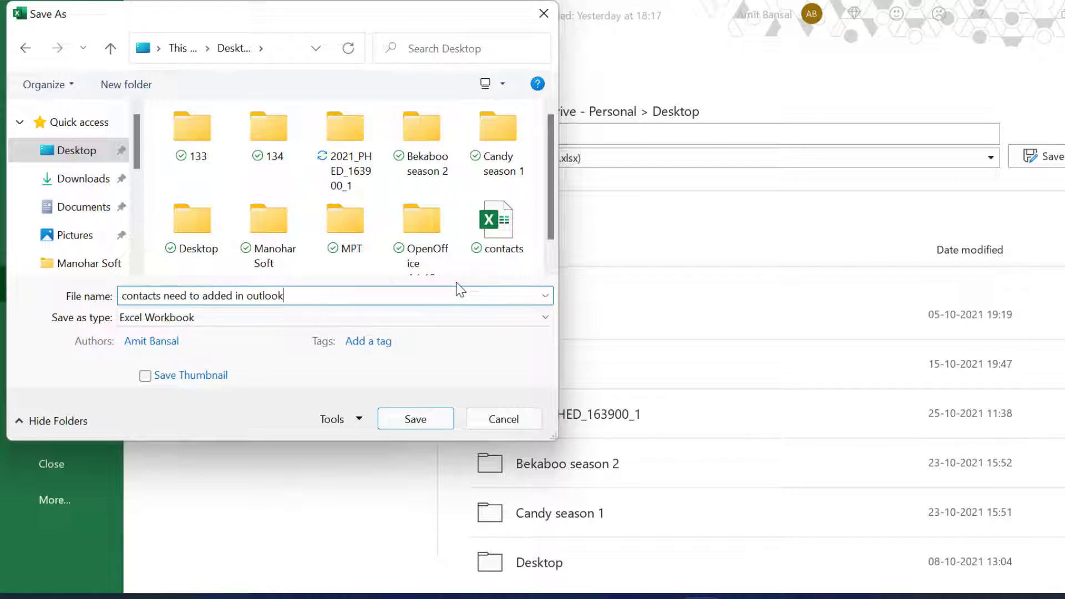
pyautogui.write(' added in outlook')
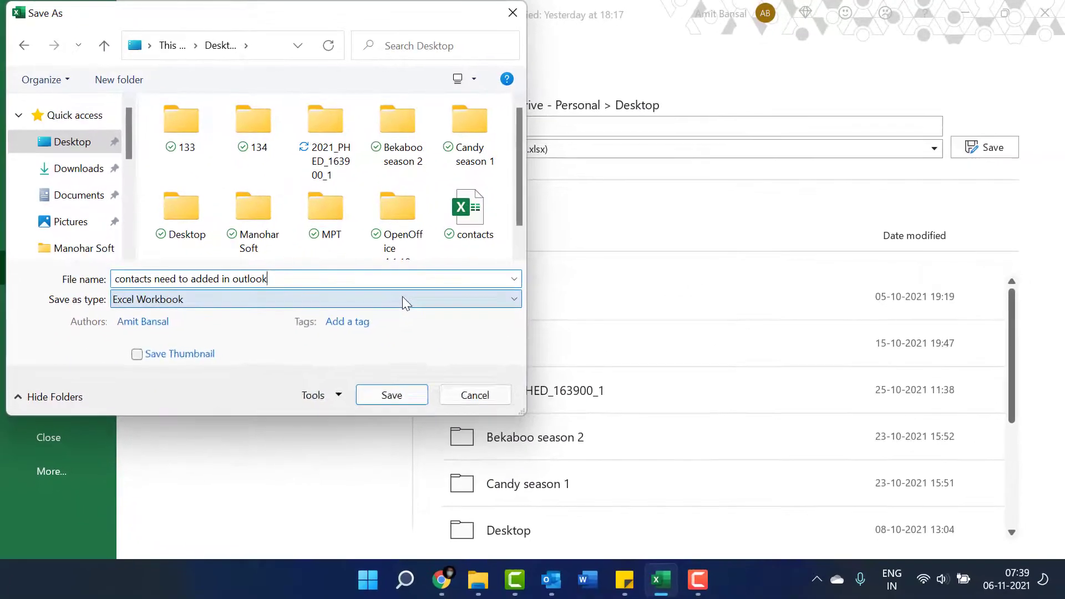
pyautogui.click(499, 370)
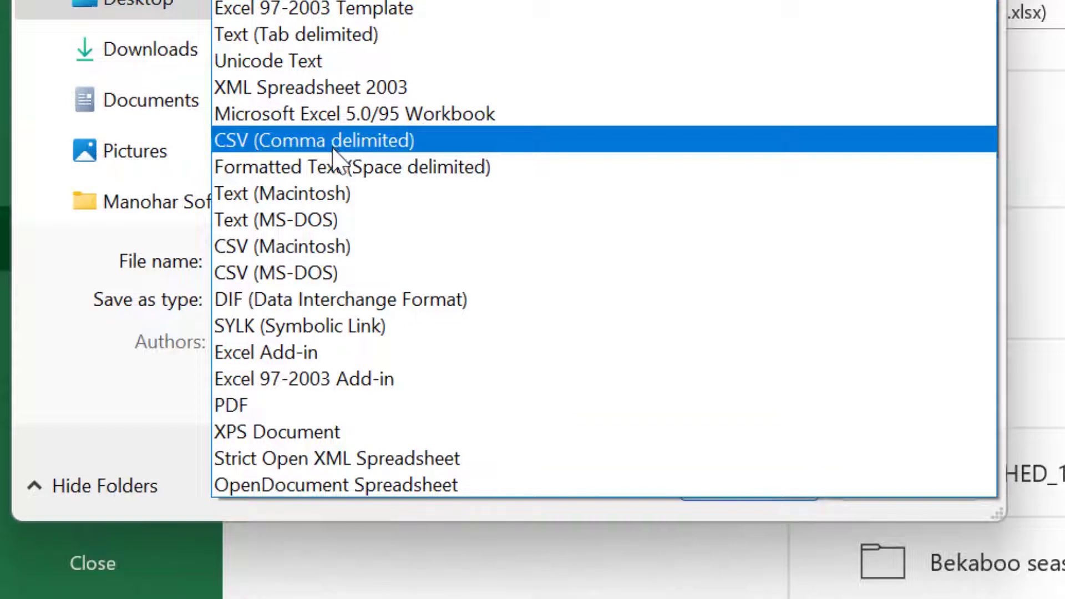
pyautogui.click(333, 149)
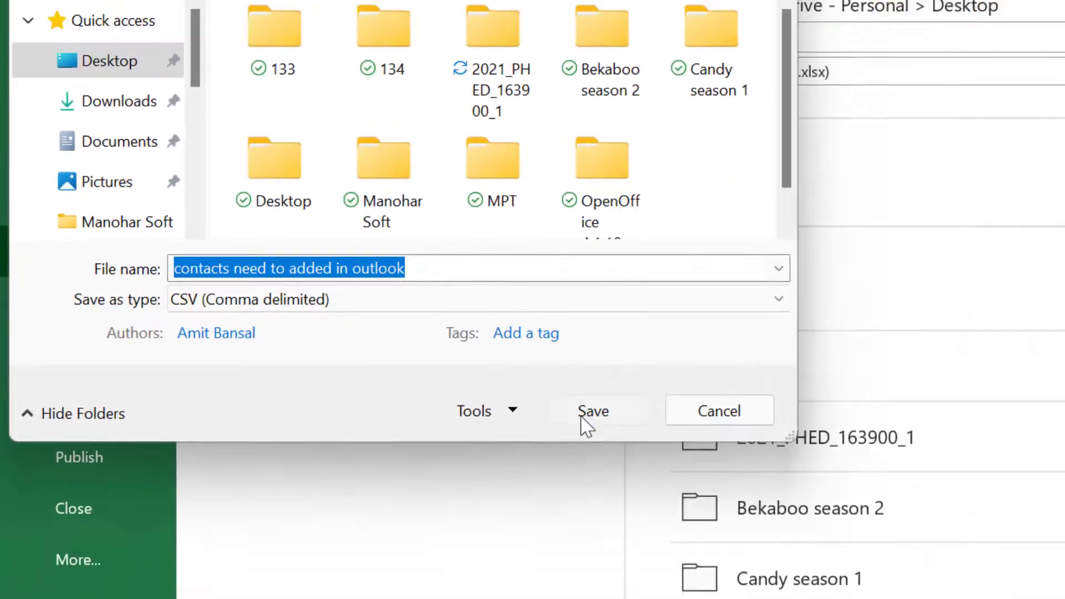
pyautogui.click(741, 459)
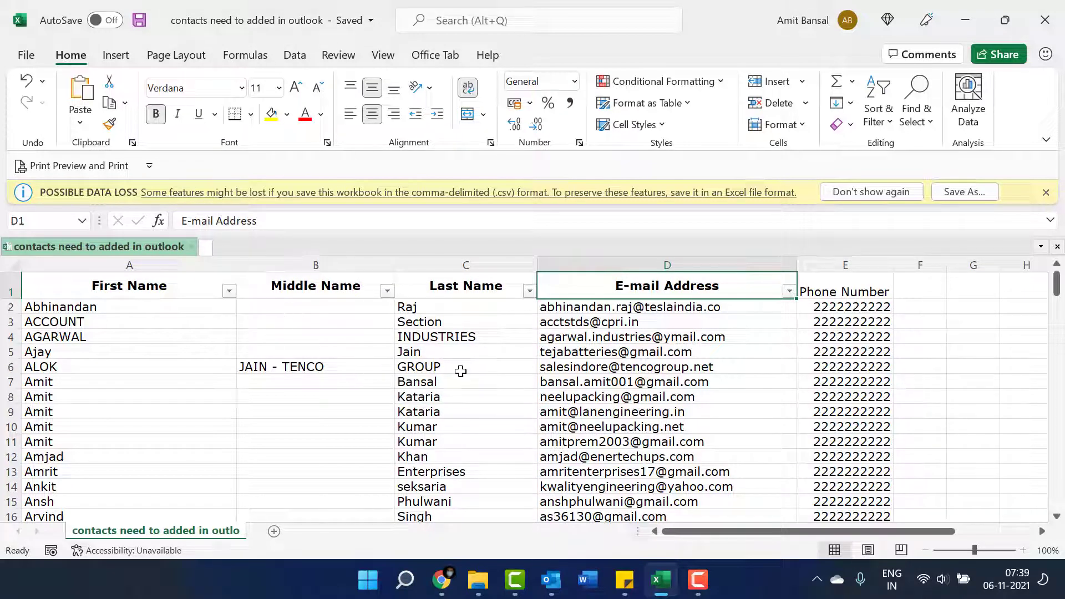
# Close Excel and launch Outlook's Import/Export wizard from File > Open & Export.
pyautogui.click(1045, 20)
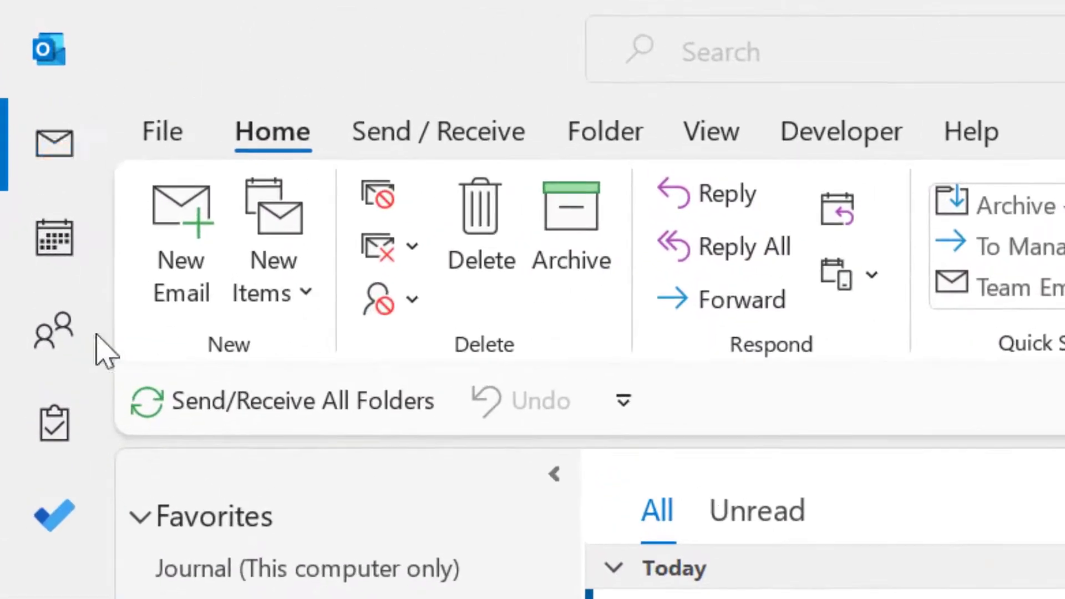
pyautogui.click(166, 142)
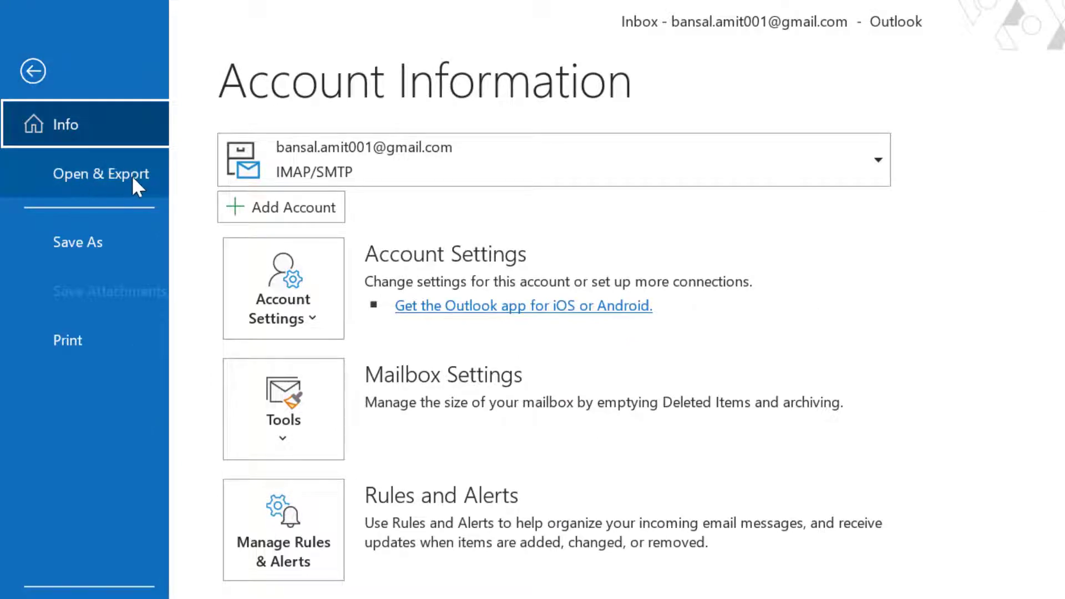
pyautogui.click(67, 176)
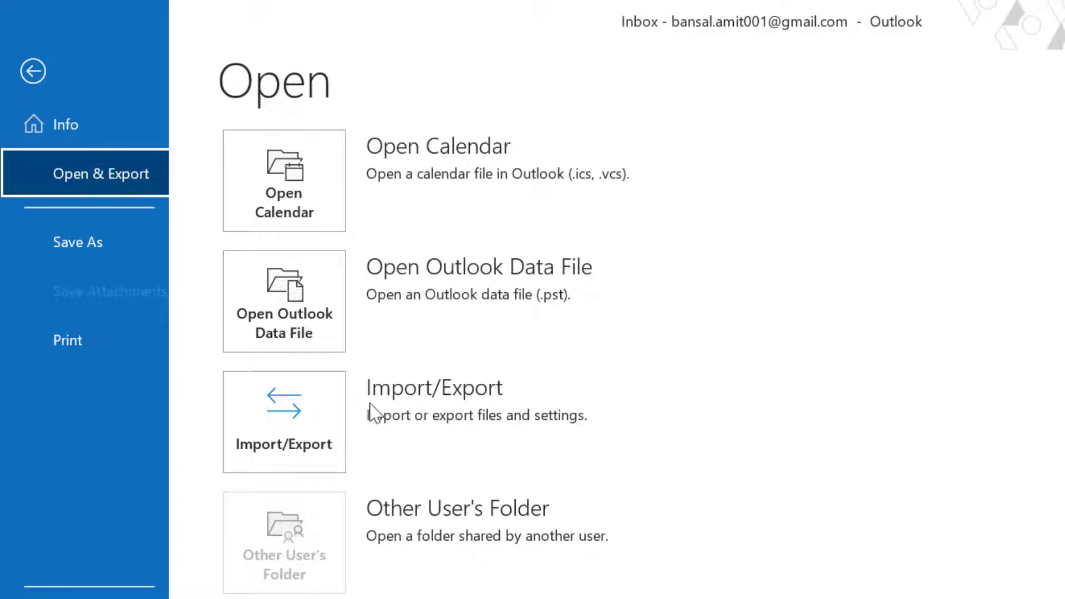
pyautogui.click(300, 447)
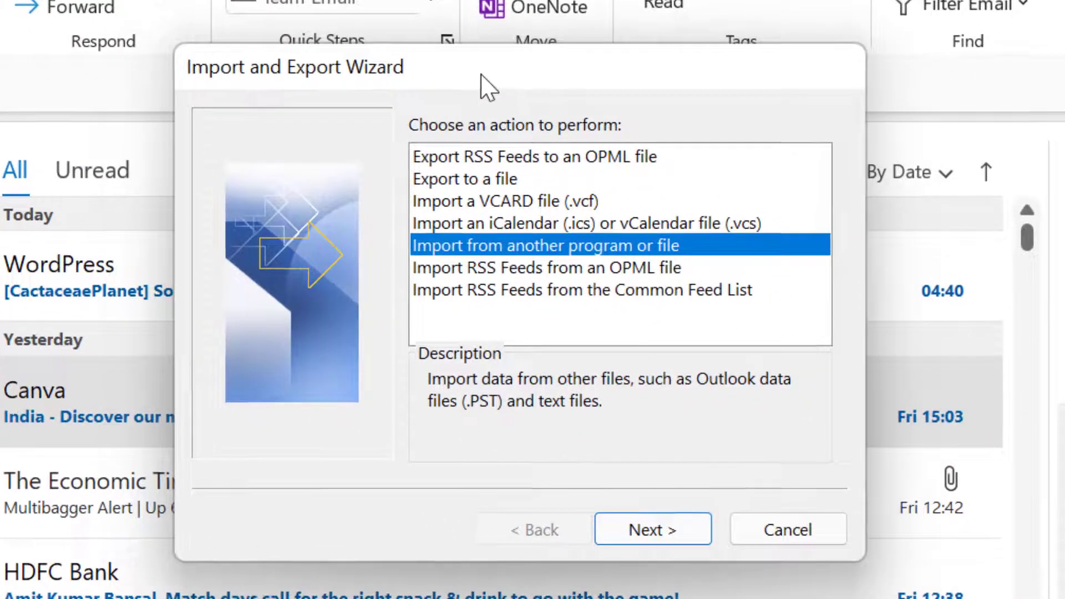
# Choose Import from another program or file, then Comma Separated Values as the file type.
pyautogui.moveTo(481, 74); pyautogui.dragTo(310, 78)
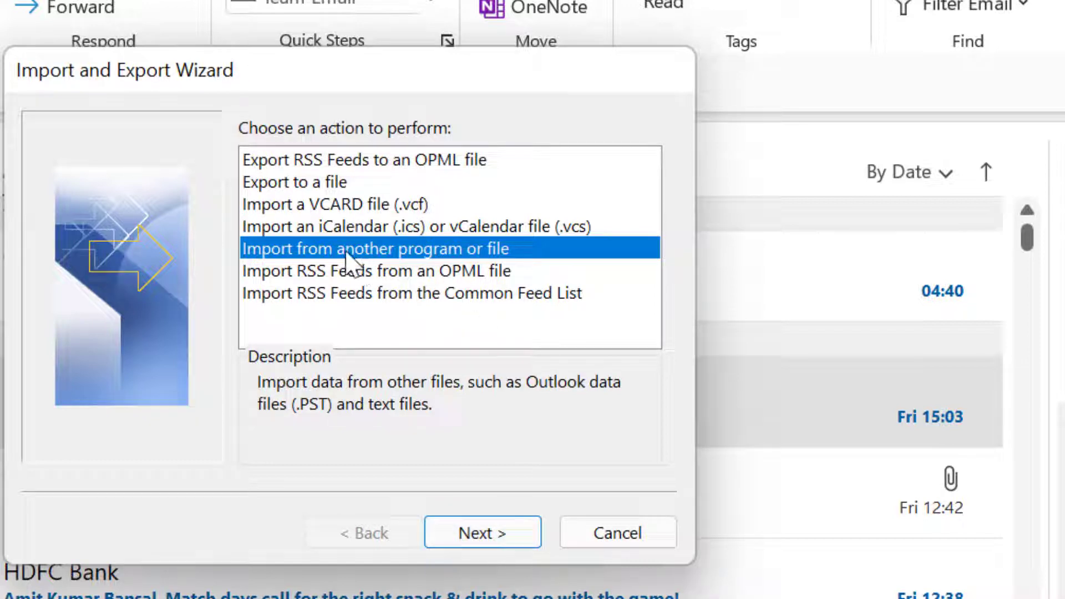
pyautogui.click(475, 537)
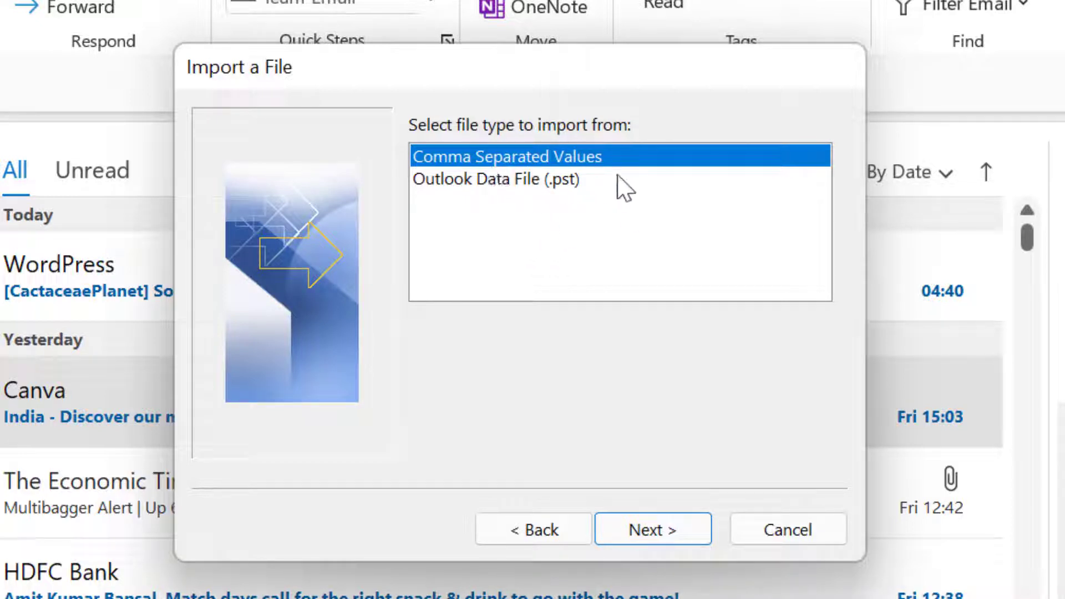
pyautogui.moveTo(587, 88); pyautogui.dragTo(450, 117)
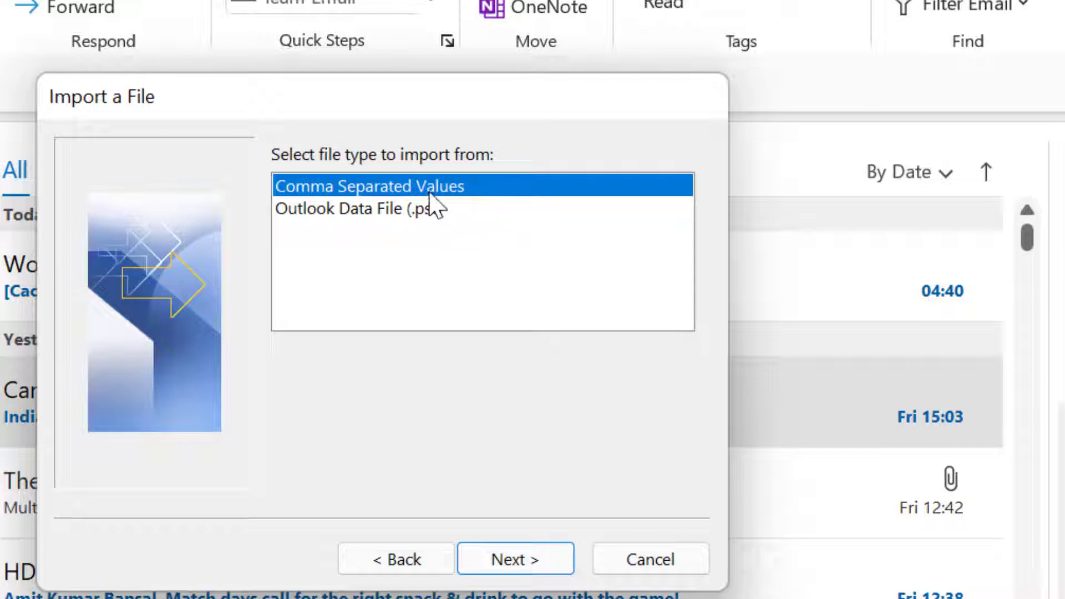
pyautogui.click(527, 563)
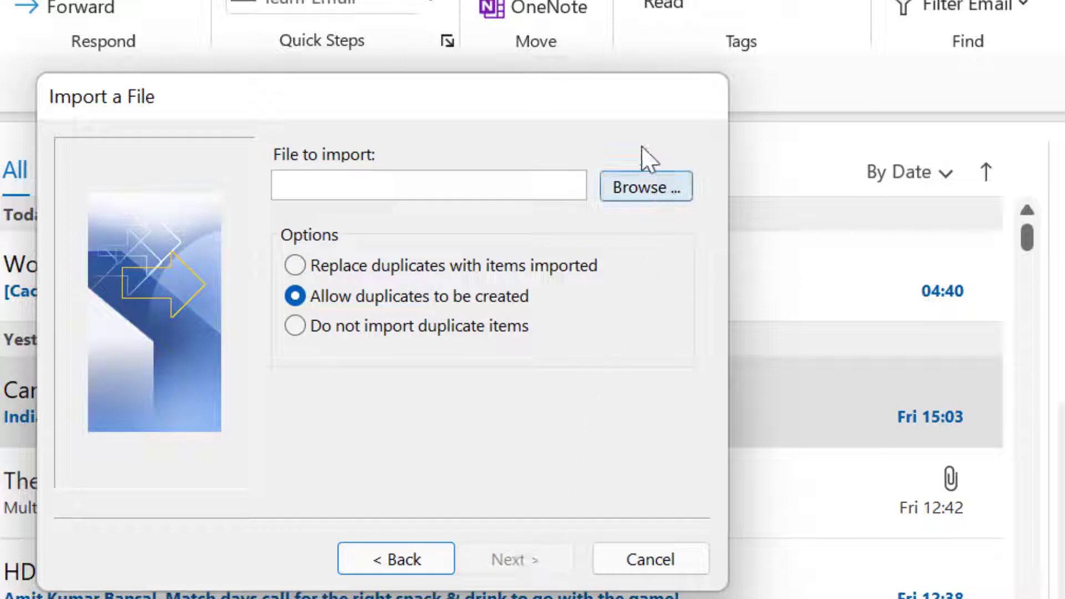
# Browse to the Desktop and pick 'contacts need to added in outlook' as the file to import.
pyautogui.click(648, 203)
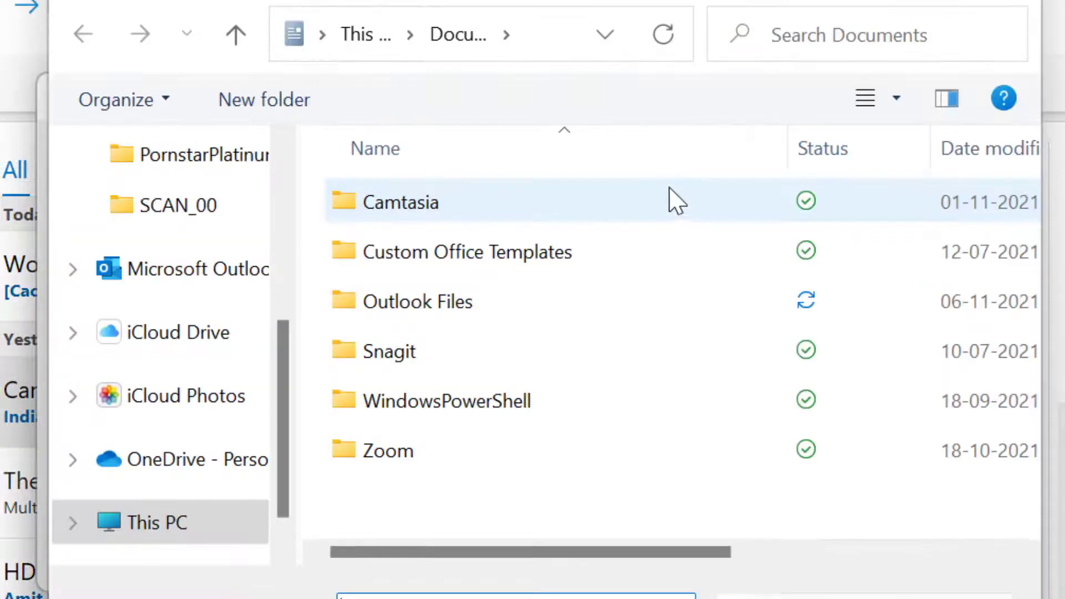
pyautogui.scroll(5, 205, 275)
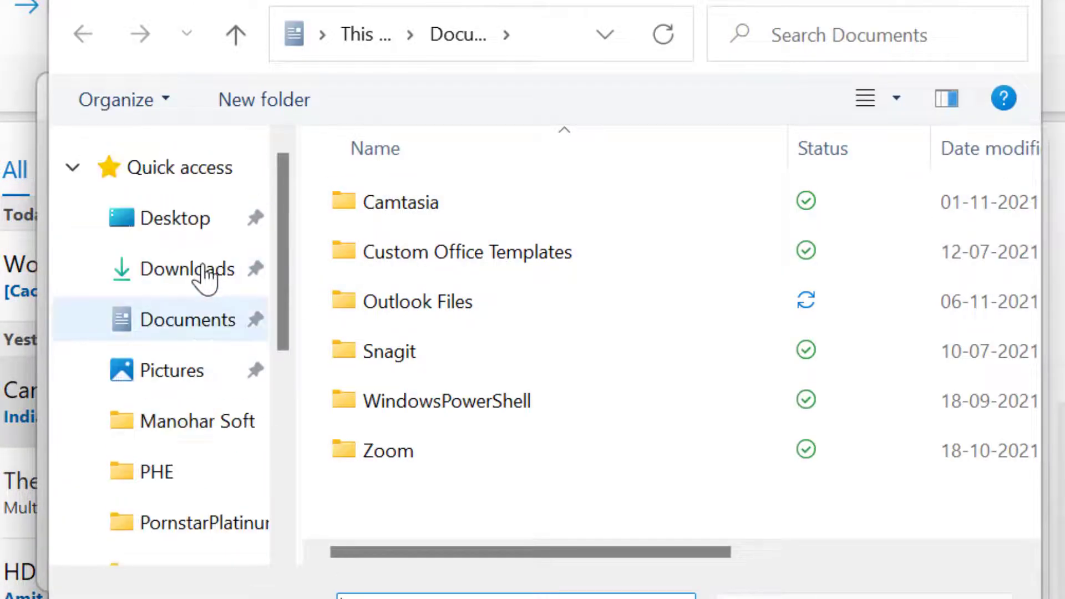
pyautogui.click(174, 284)
pyautogui.click(174, 218)
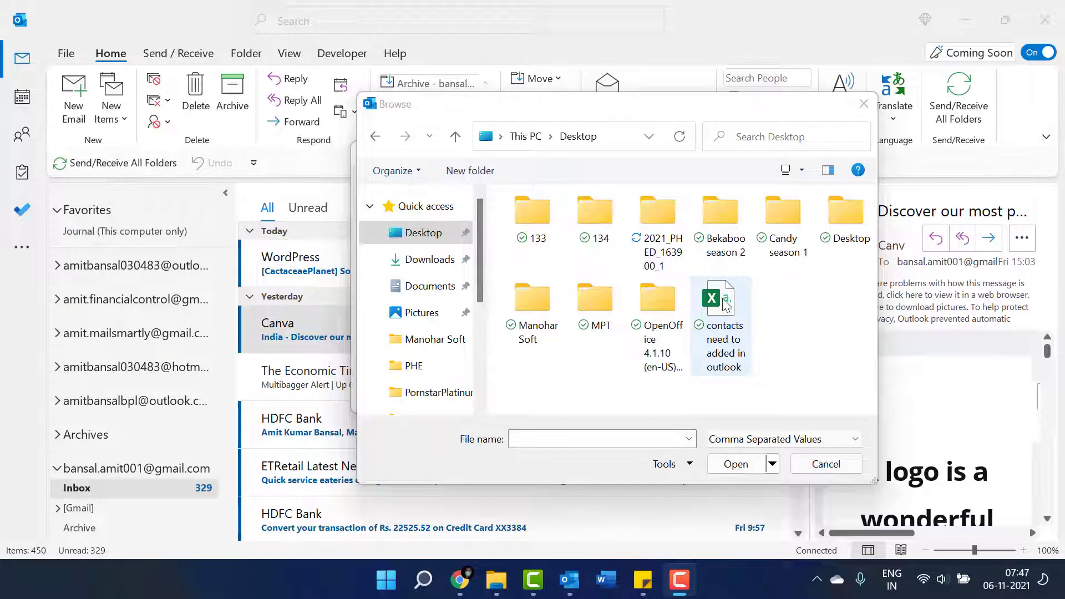
pyautogui.click(724, 308)
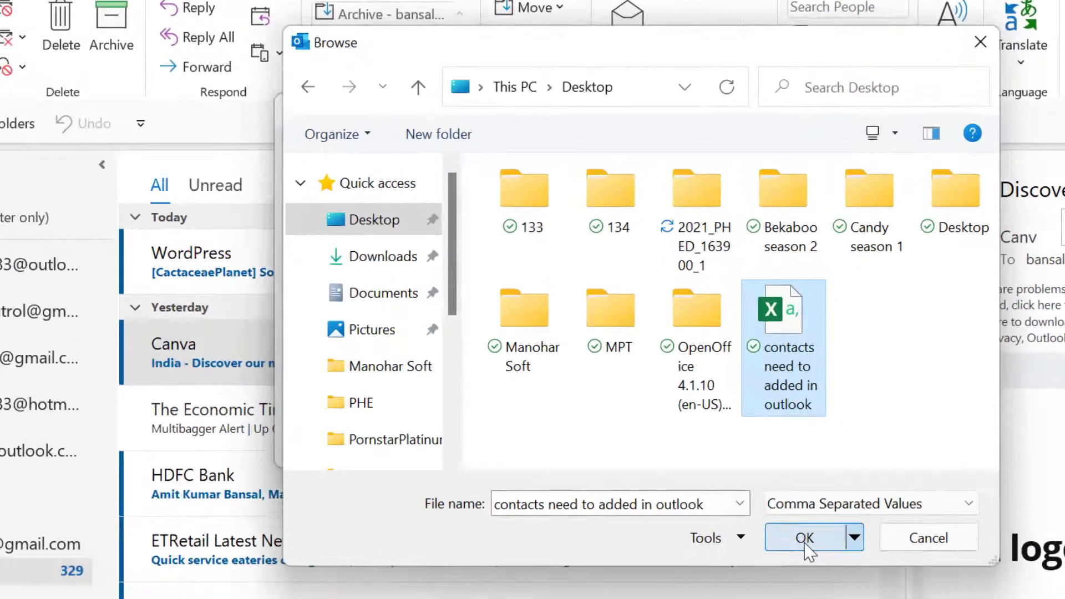
pyautogui.click(737, 466)
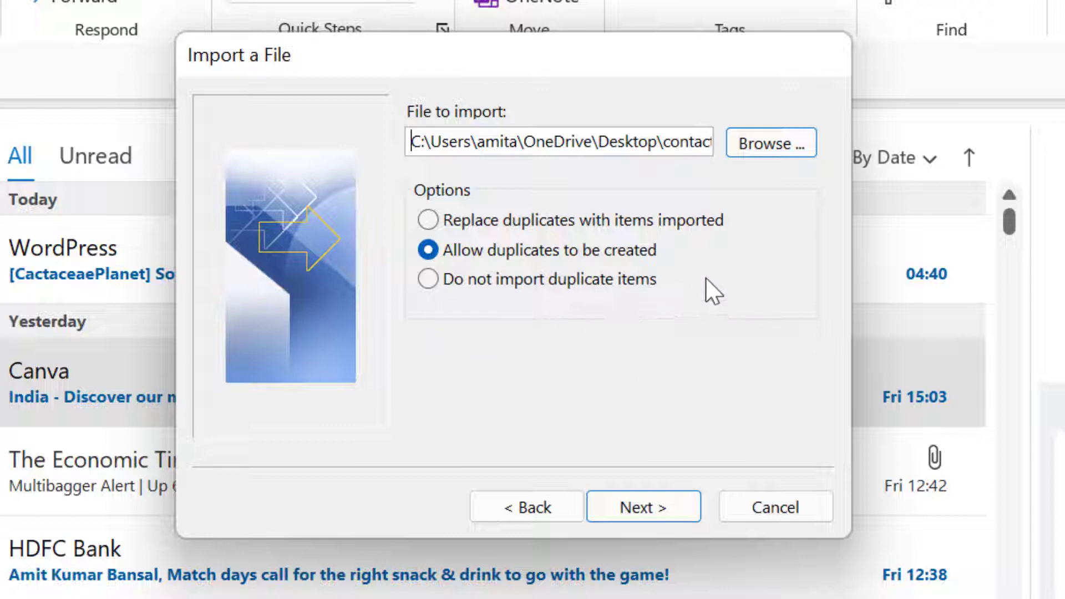
# Select the Replace duplicates with items imported option.
pyautogui.click(430, 221)
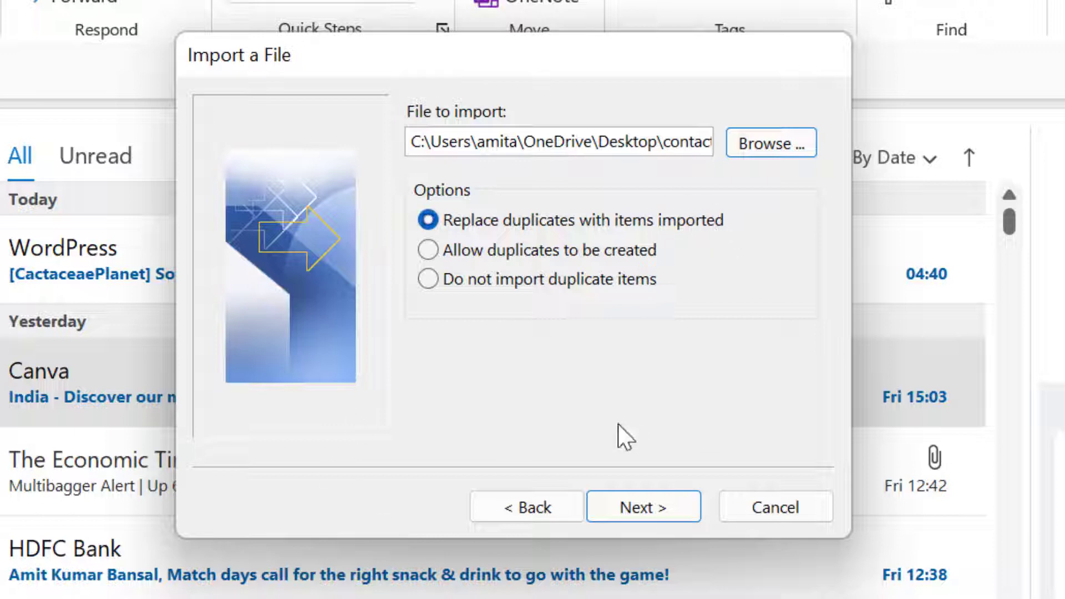
# Pick Contacts (This computer only) as the destination folder and continue to the import summary.
pyautogui.click(641, 507)
pyautogui.scroll(1, 651, 298)
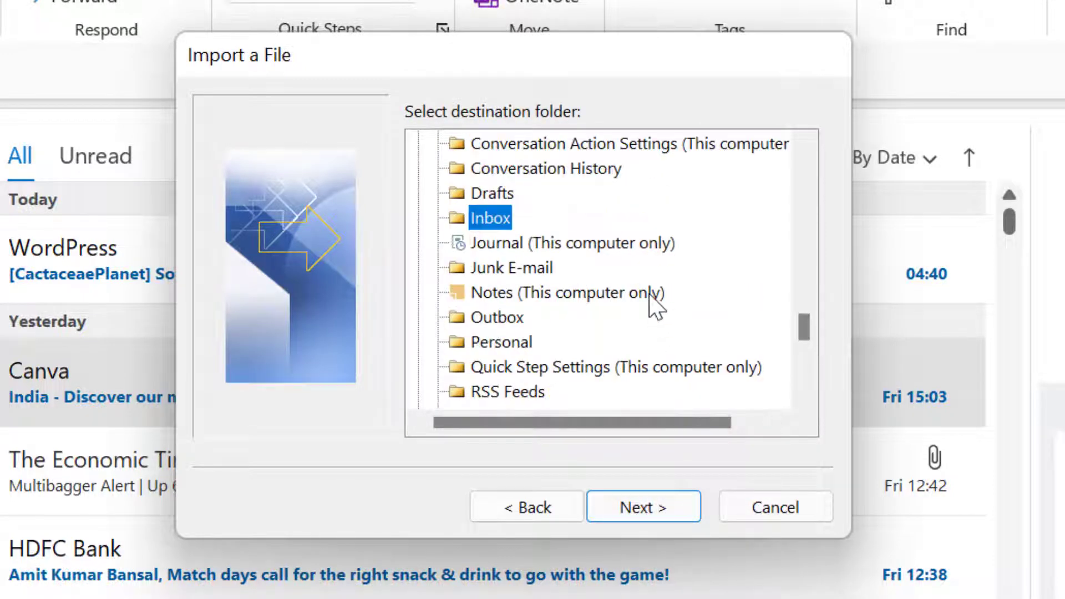
pyautogui.scroll(5, 655, 305)
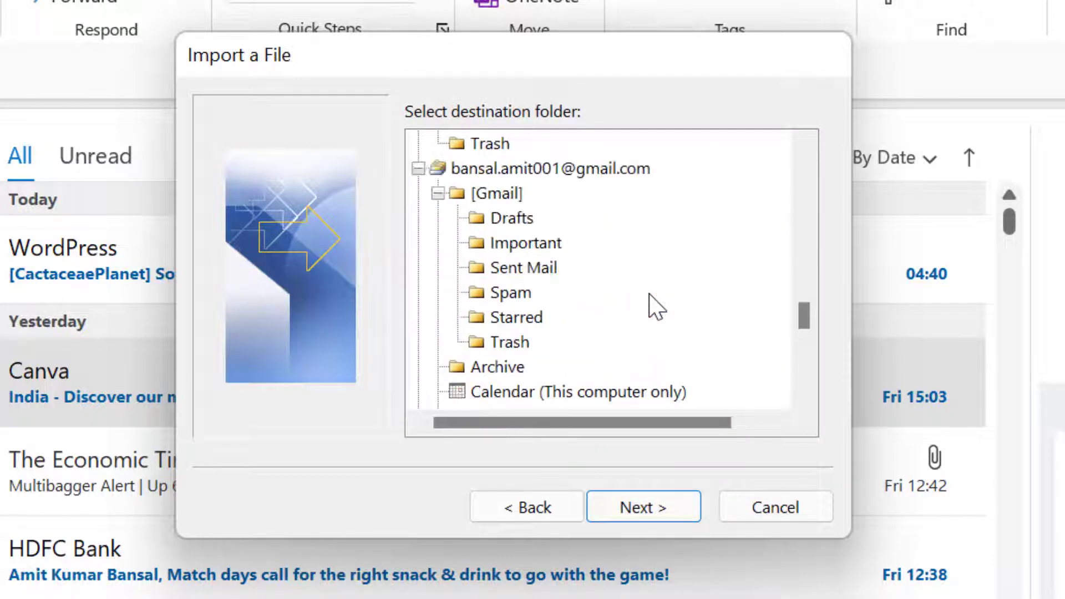
pyautogui.scroll(10, 643, 308)
pyautogui.scroll(-7, 634, 311)
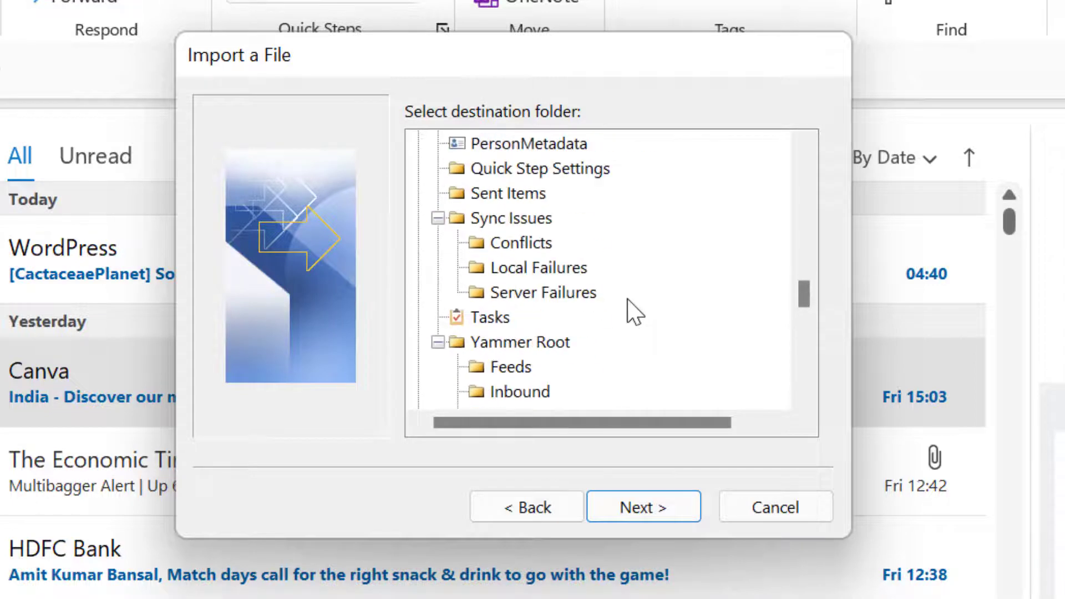
pyautogui.scroll(-4, 632, 310)
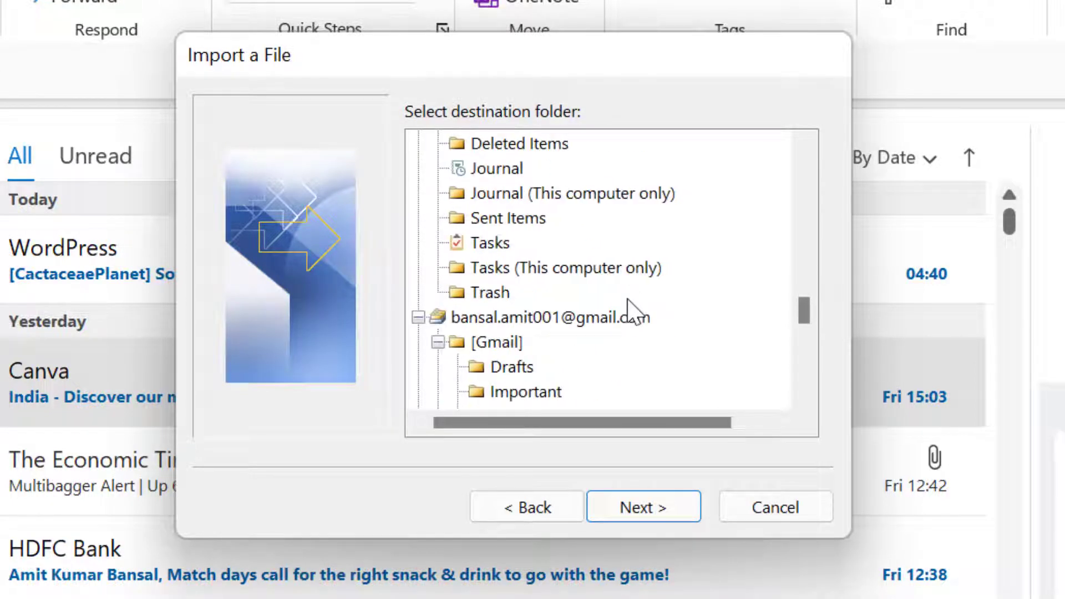
pyautogui.scroll(-1, 673, 311)
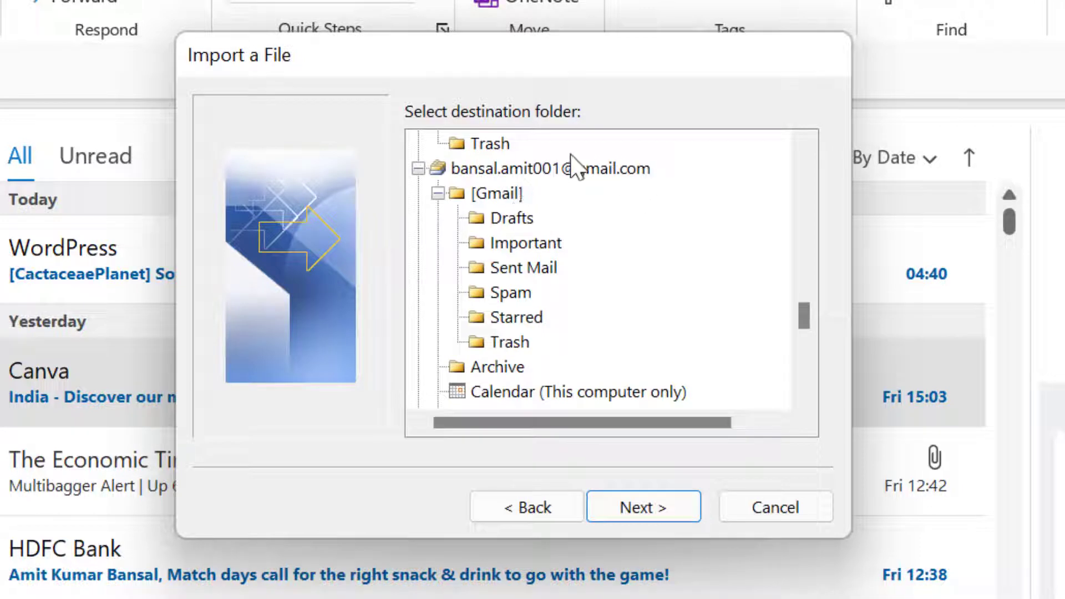
pyautogui.scroll(-1, 588, 286)
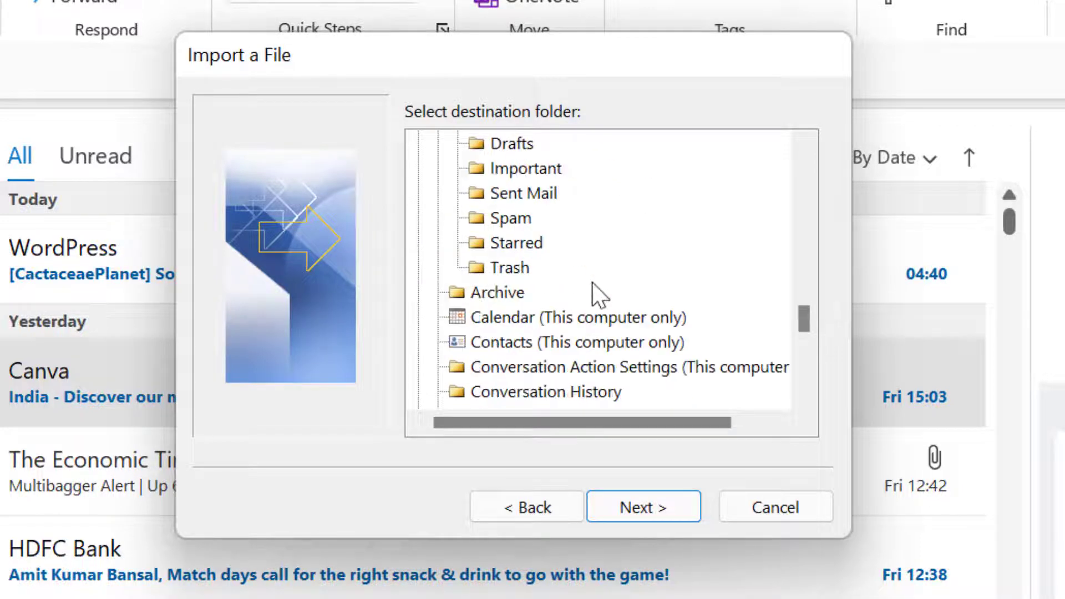
pyautogui.click(513, 341)
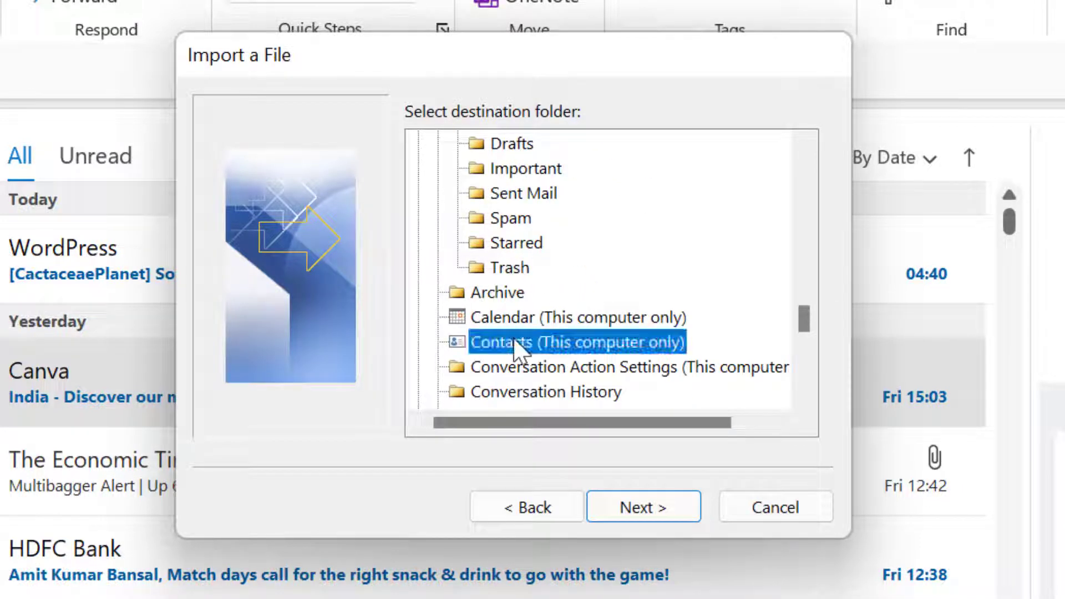
pyautogui.click(645, 510)
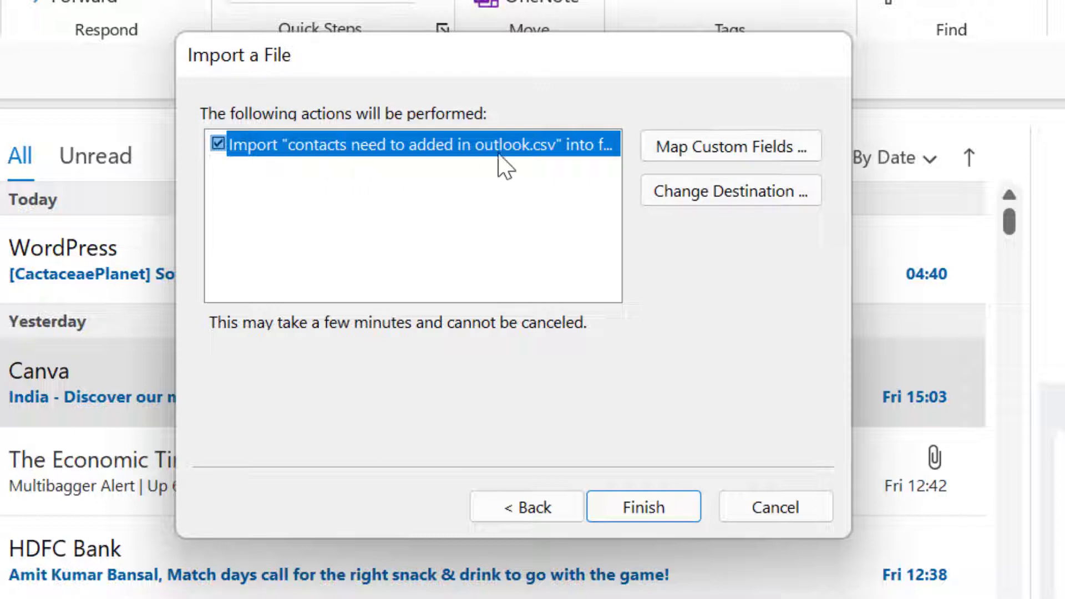
# Open Map Custom Fields for the 'contacts need to added in outlook.csv' import.
pyautogui.click(704, 157)
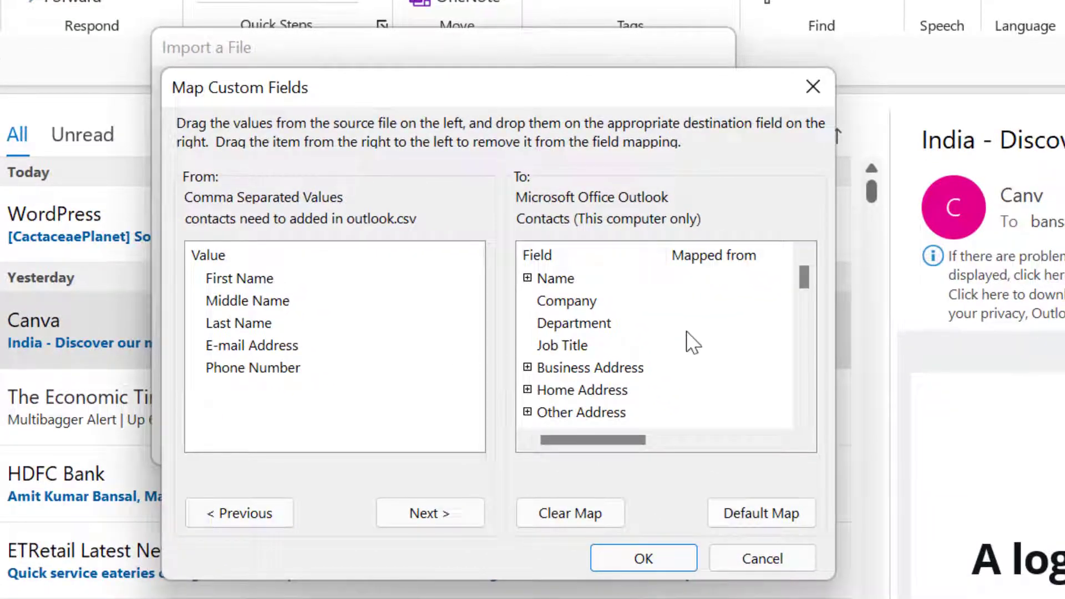
# Drag the CSV's First Name value onto Outlook's Name field.
pyautogui.scroll(-2, 687, 340)
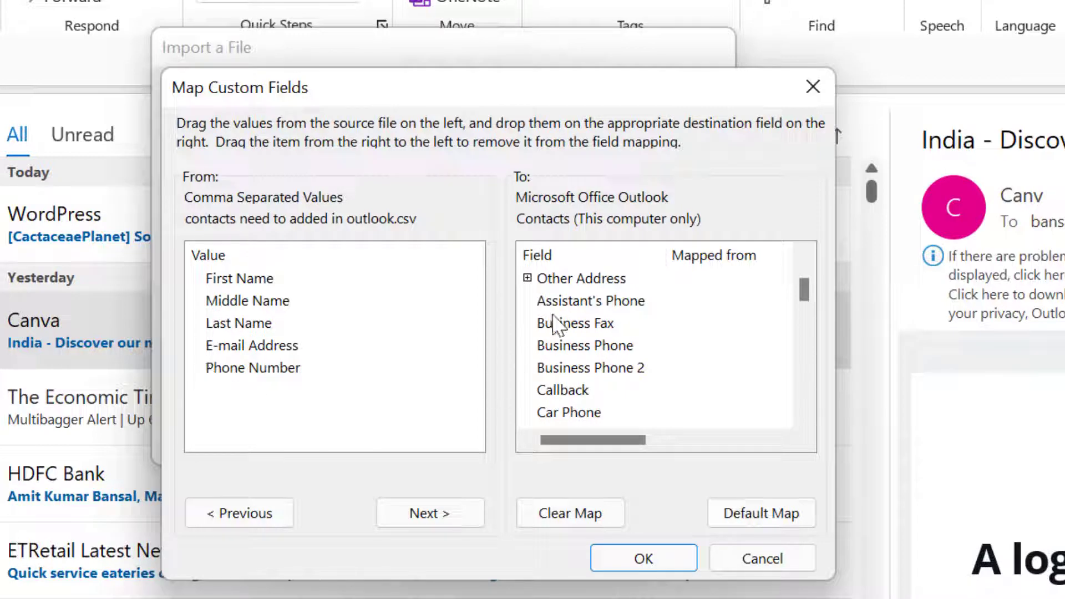
pyautogui.scroll(-15, 682, 349)
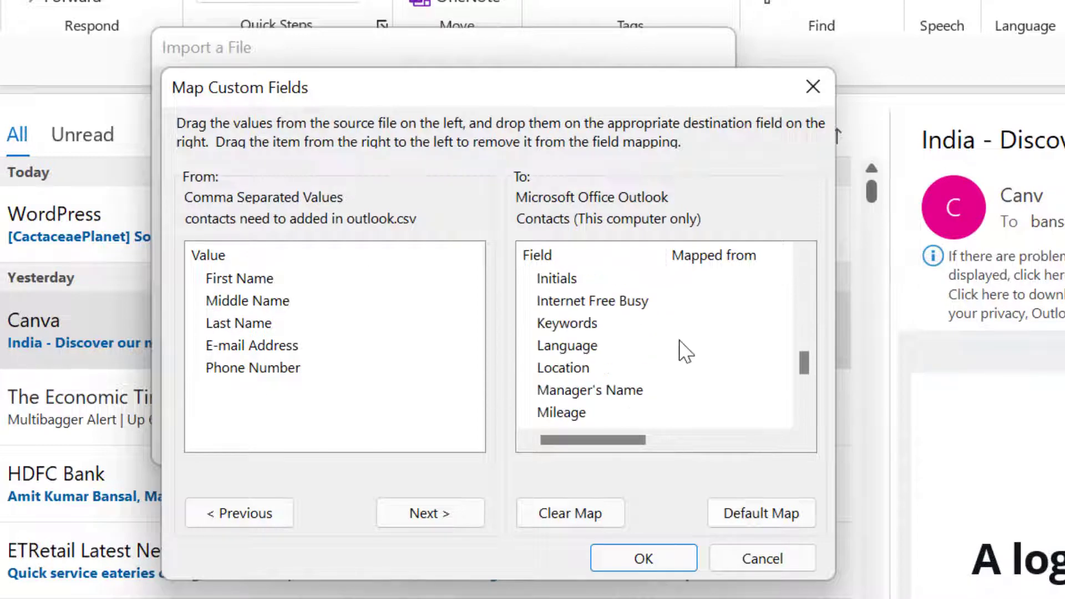
pyautogui.scroll(4, 684, 350)
pyautogui.scroll(10, 682, 349)
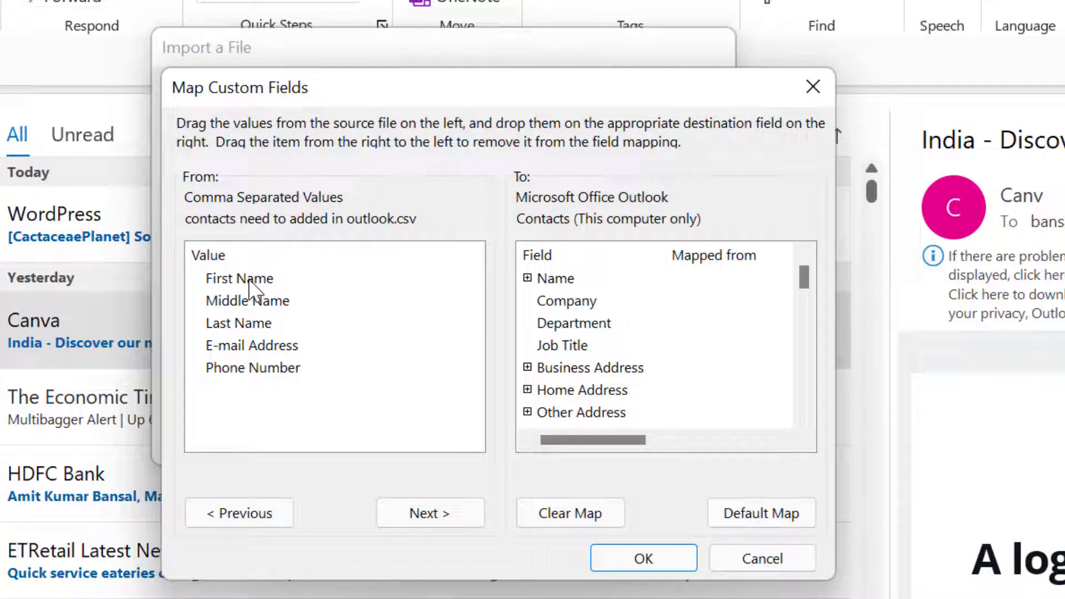
pyautogui.moveTo(249, 284); pyautogui.dragTo(563, 283)
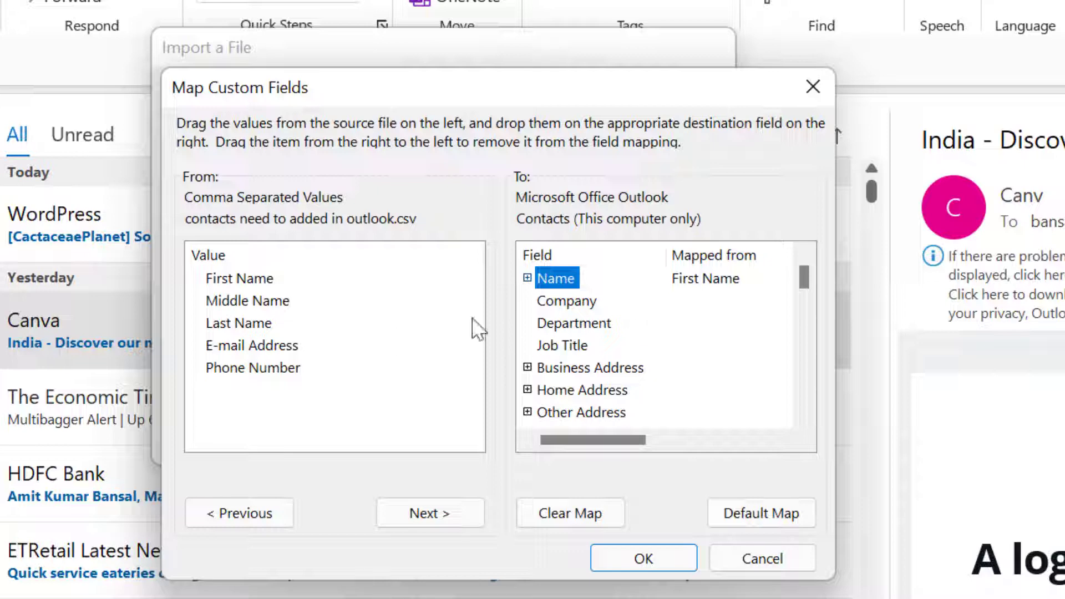
# Drag E-mail Address onto the E-mail field and Phone Number onto Mobile Phone.
pyautogui.scroll(-1, 619, 342)
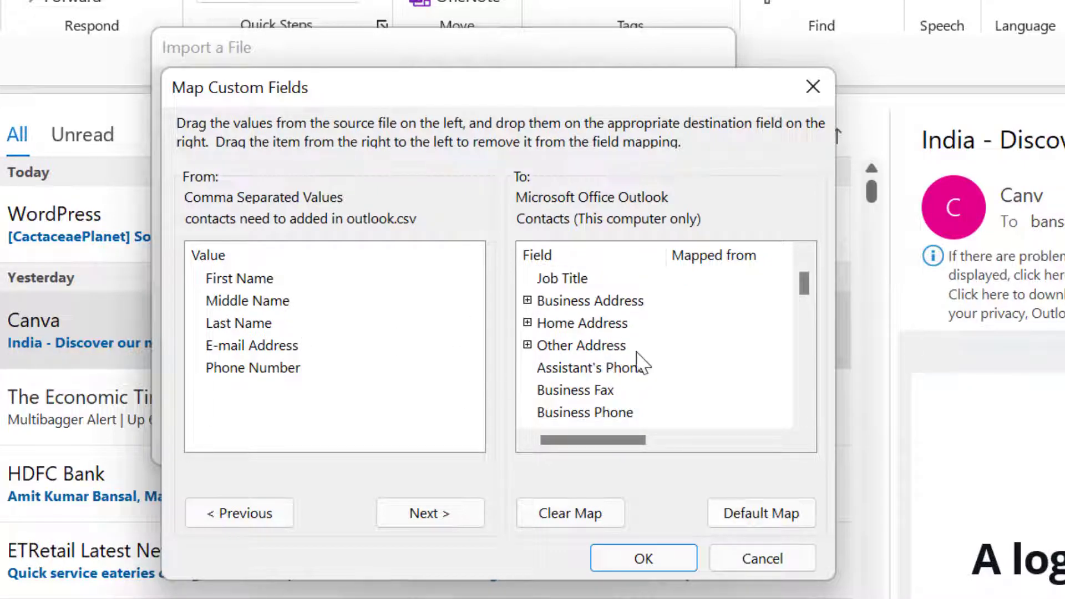
pyautogui.scroll(-4, 661, 348)
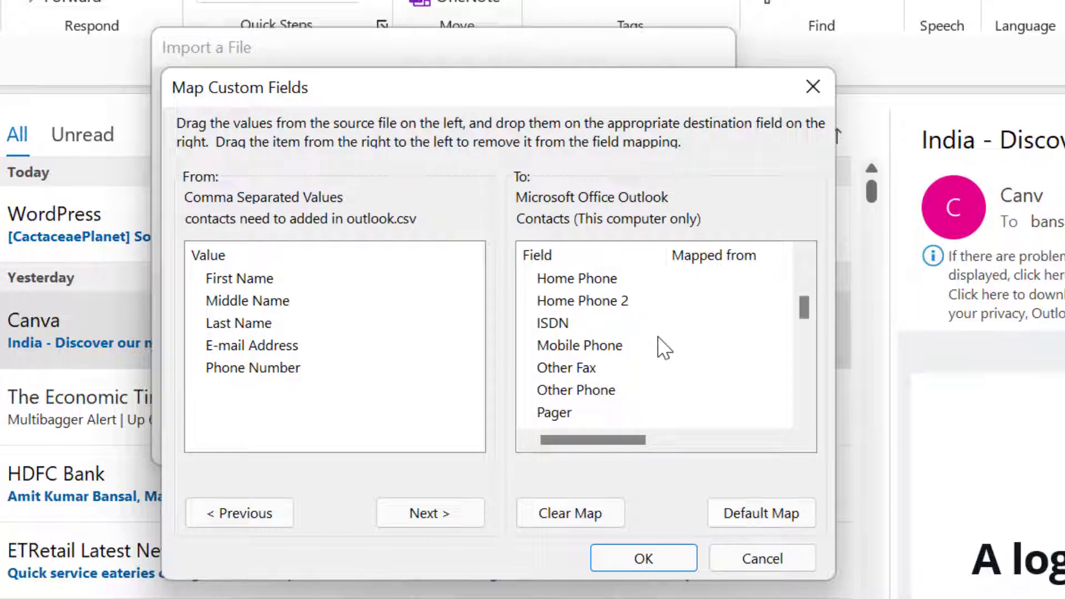
pyautogui.scroll(-7, 664, 348)
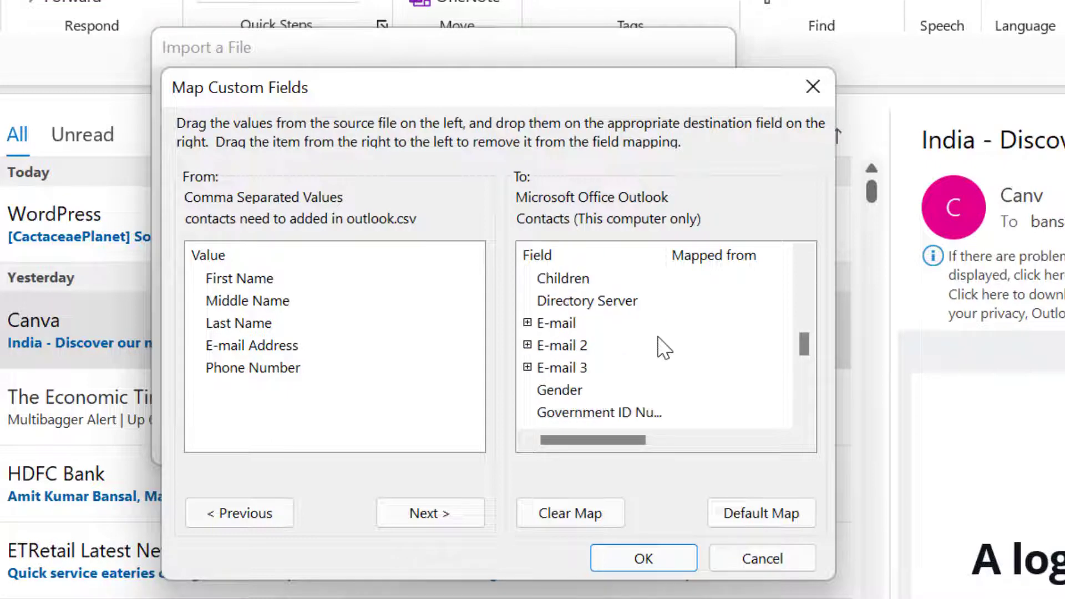
pyautogui.scroll(-2, 664, 348)
pyautogui.scroll(2, 661, 344)
pyautogui.moveTo(227, 344); pyautogui.dragTo(531, 328)
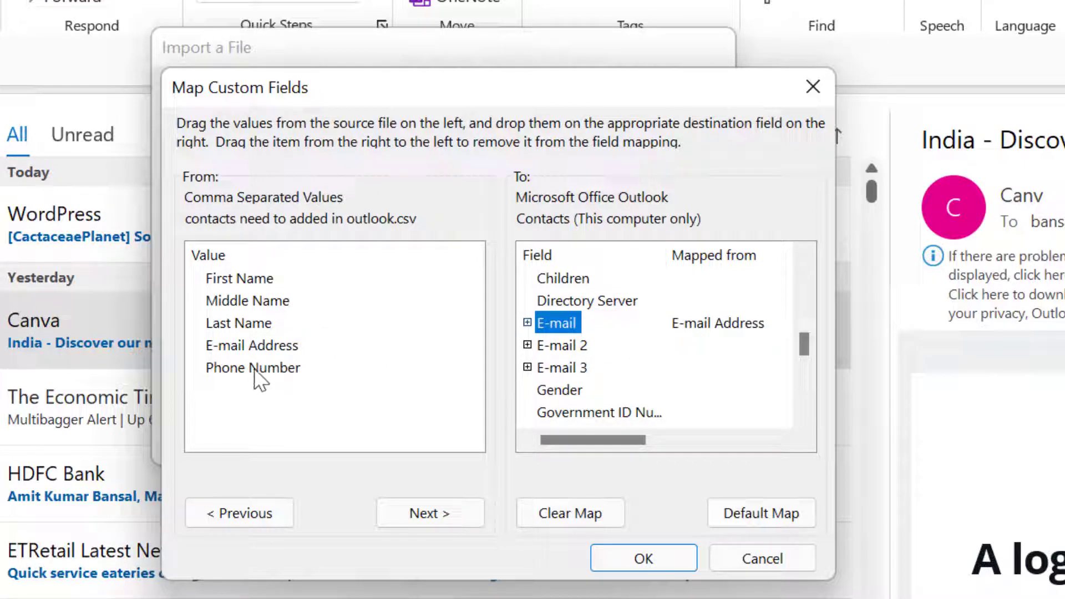
pyautogui.scroll(2, 661, 369)
pyautogui.scroll(3, 660, 370)
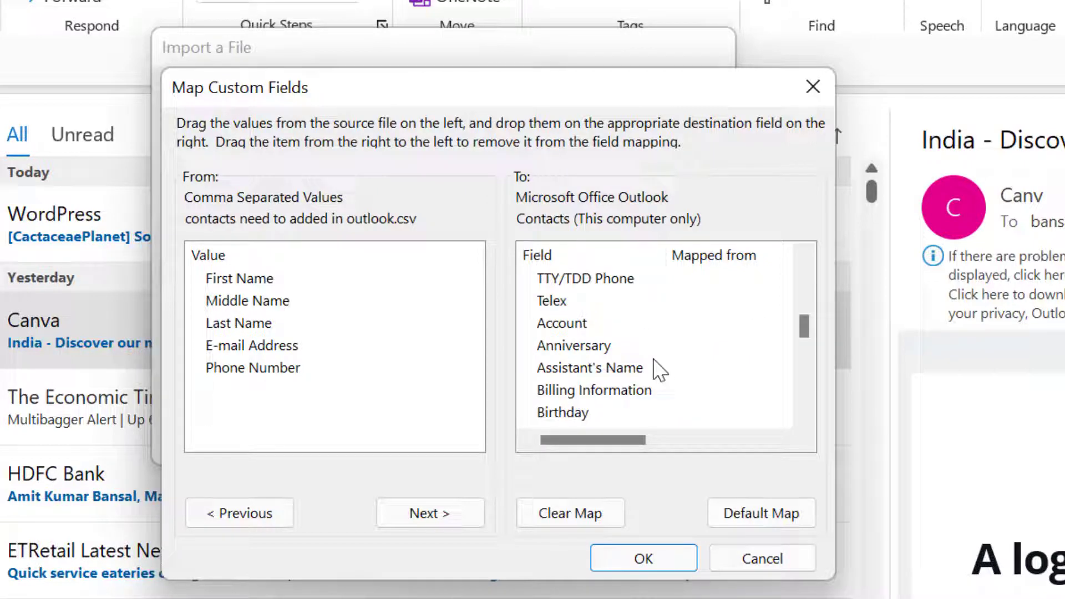
pyautogui.scroll(1, 615, 350)
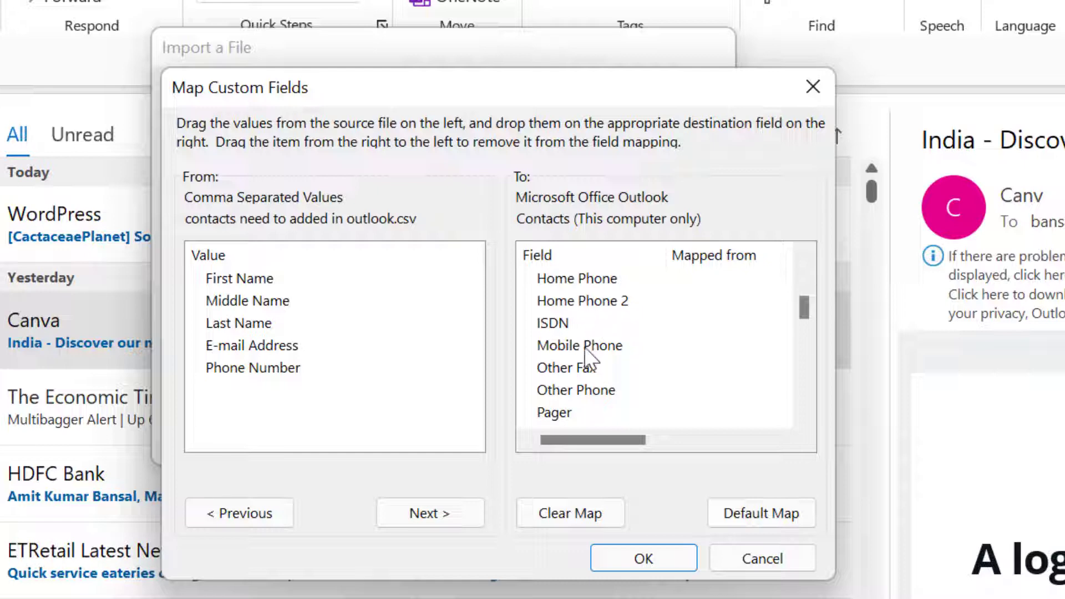
pyautogui.moveTo(247, 371); pyautogui.dragTo(575, 347)
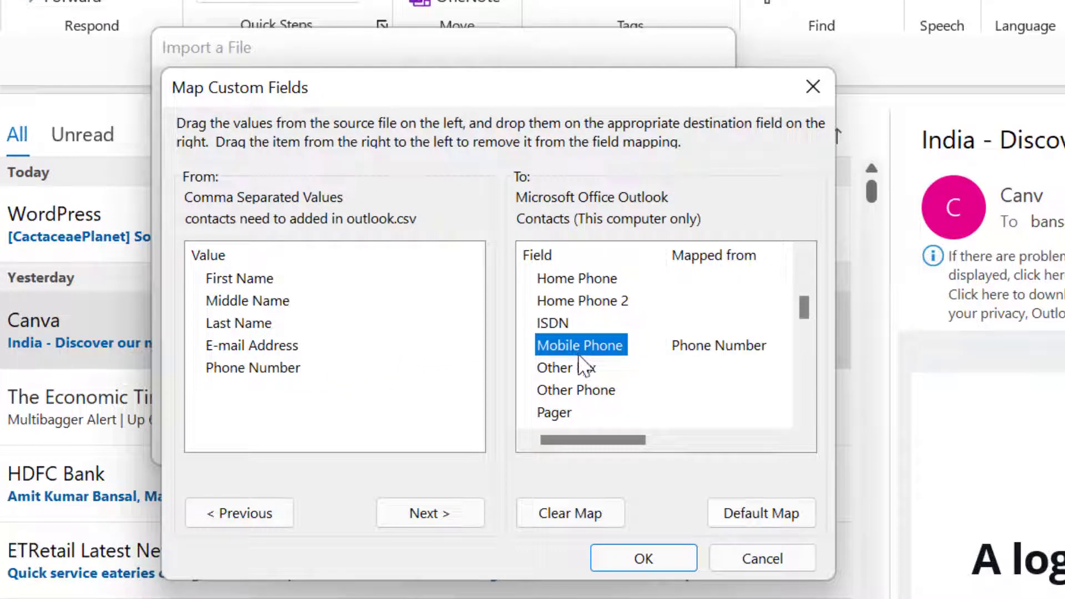
pyautogui.scroll(5, 649, 369)
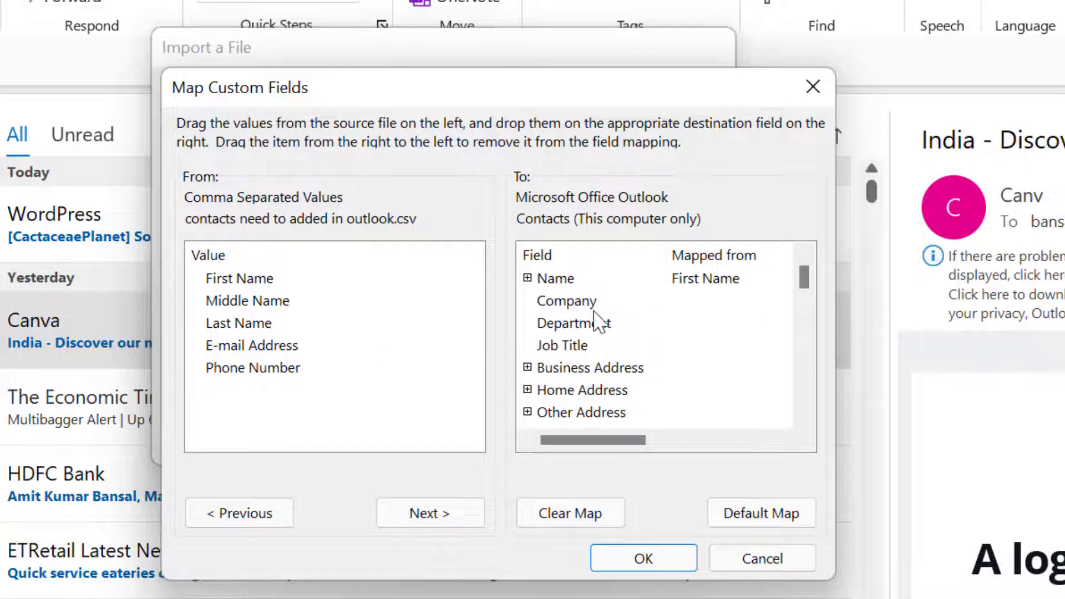
pyautogui.scroll(-5, 725, 305)
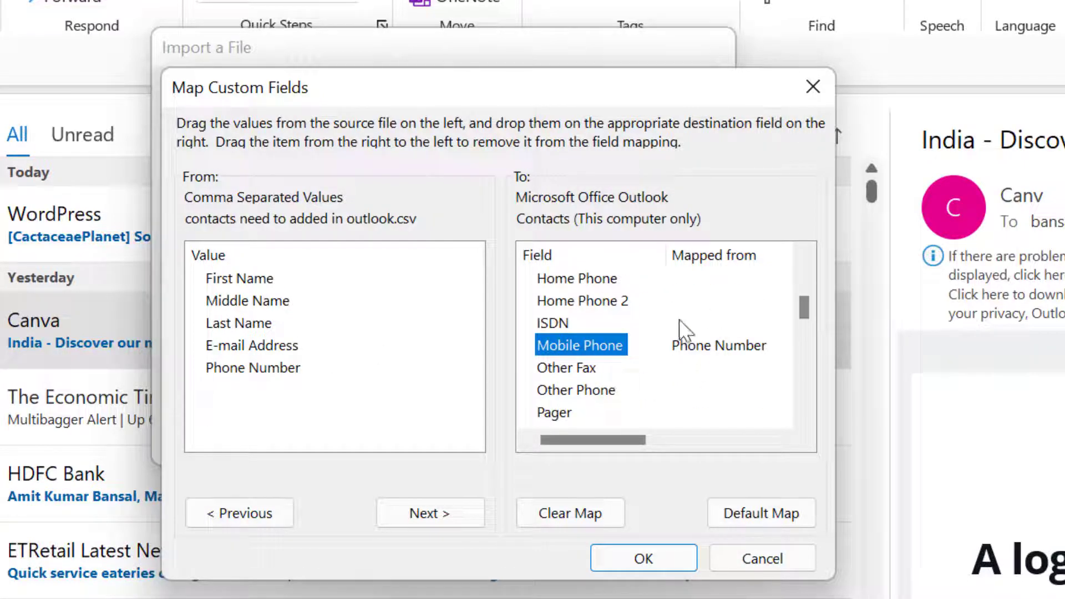
# Confirm the custom field mapping and finish importing the CSV into Contacts (This computer only).
pyautogui.click(633, 562)
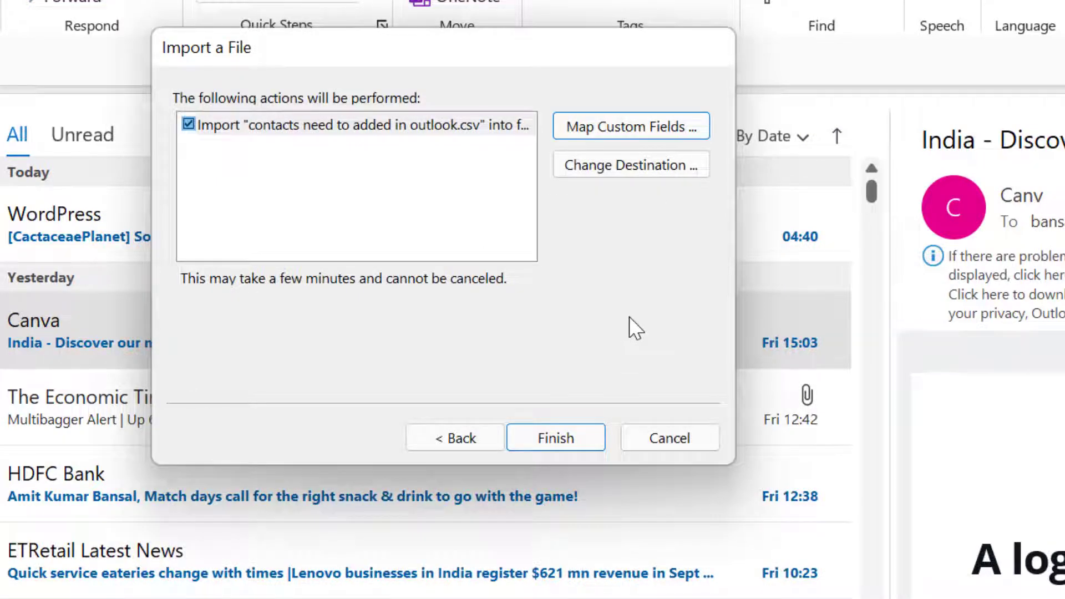
pyautogui.click(554, 439)
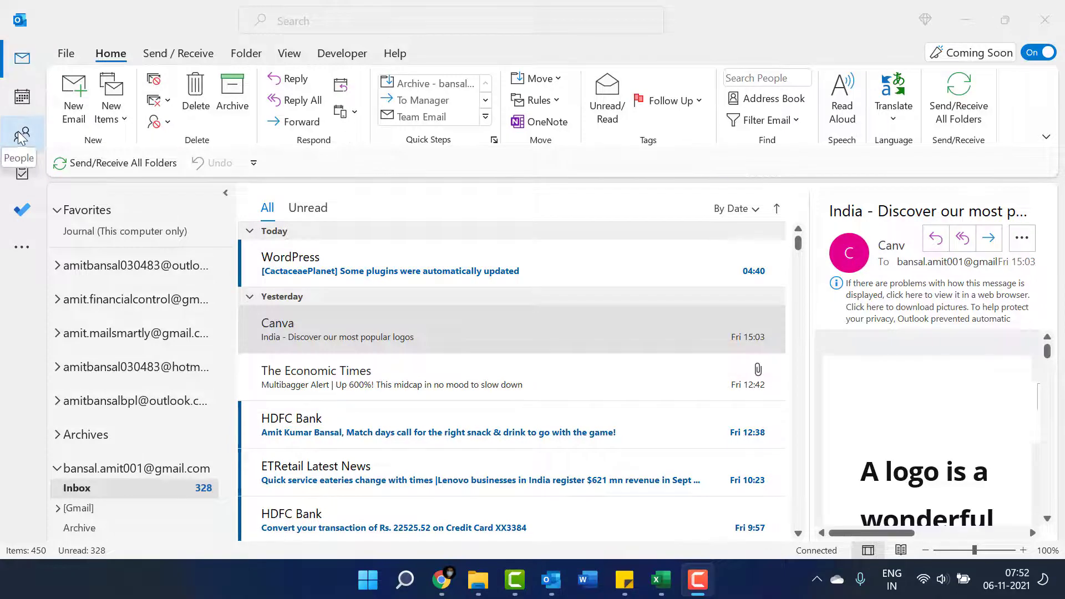
# Switch to People and scroll through the 143 imported contacts in Contacts (This computer only).
pyautogui.click(21, 137)
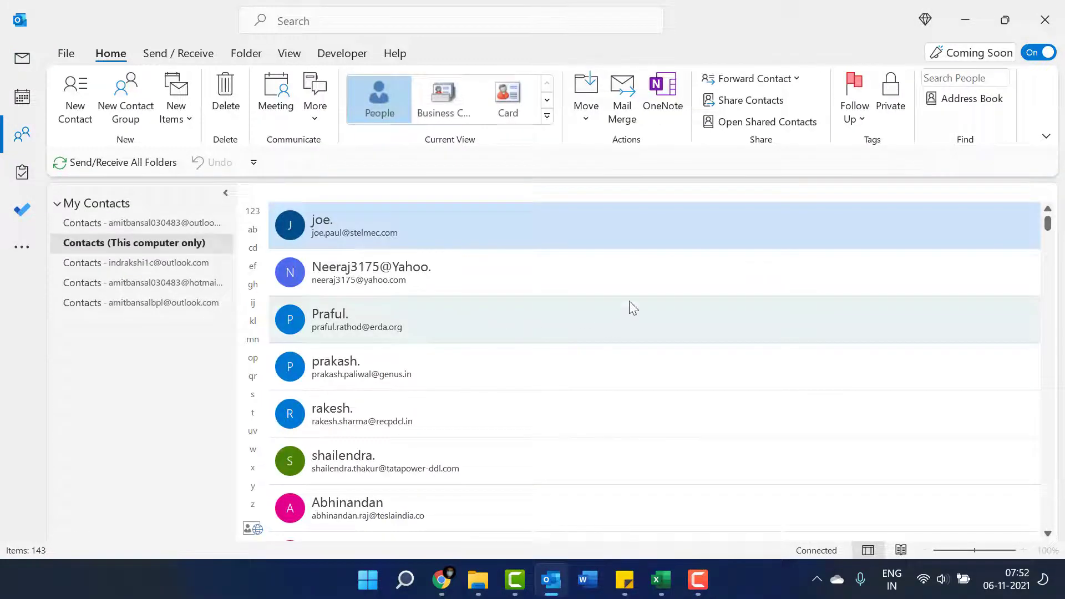
pyautogui.scroll(-1, 629, 299)
pyautogui.scroll(-6, 629, 294)
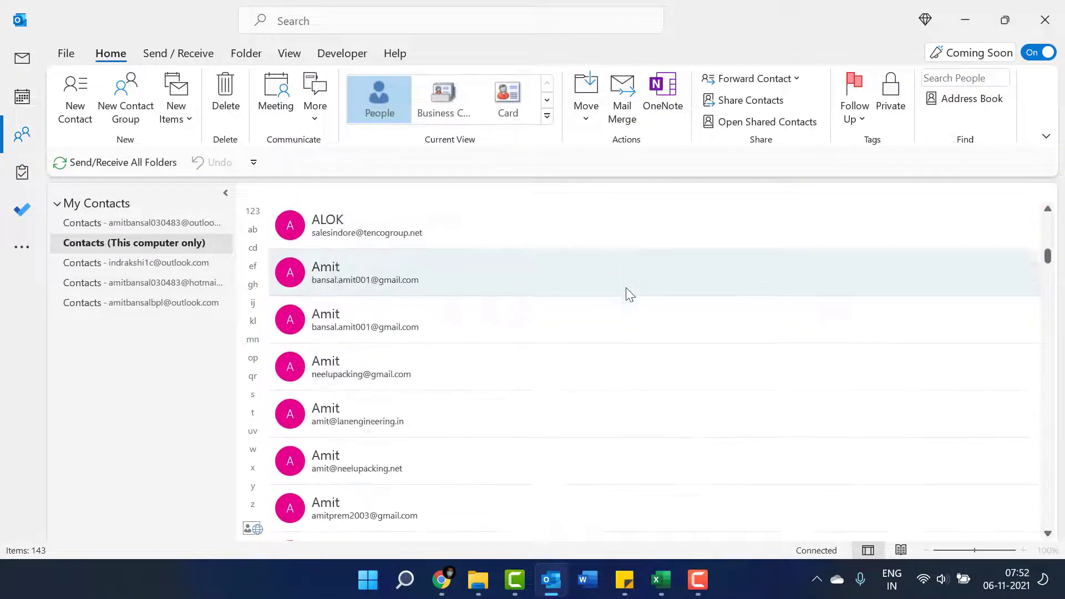
pyautogui.scroll(-8, 630, 294)
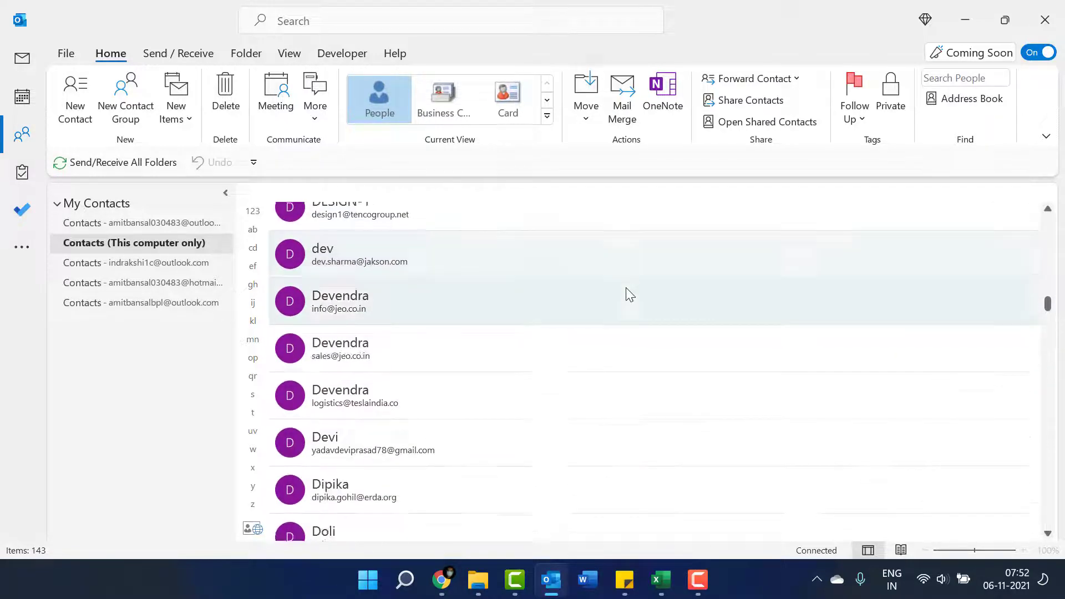
pyautogui.scroll(-10, 629, 294)
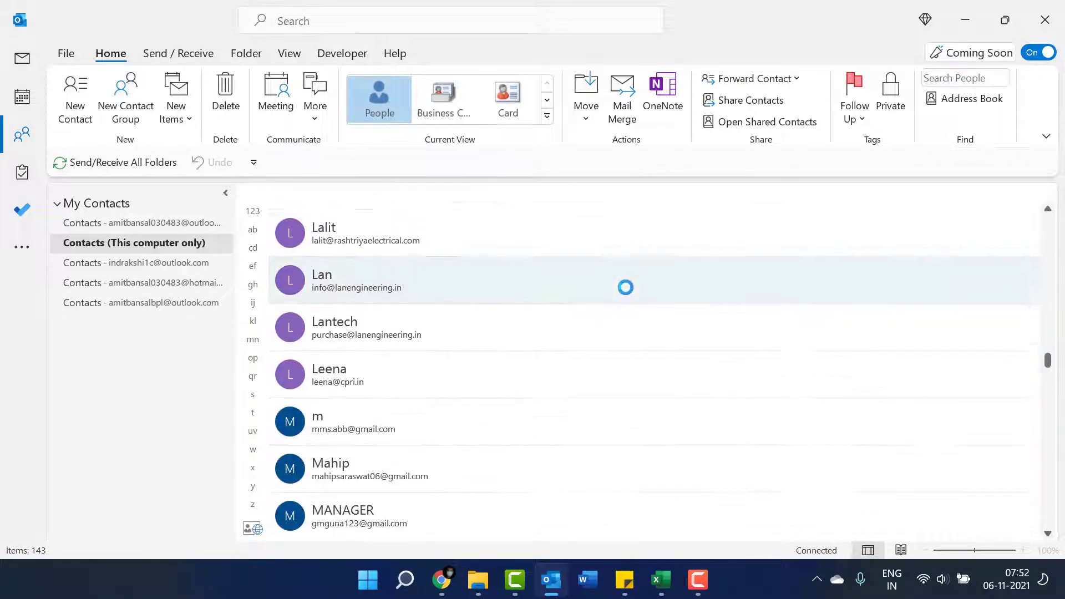